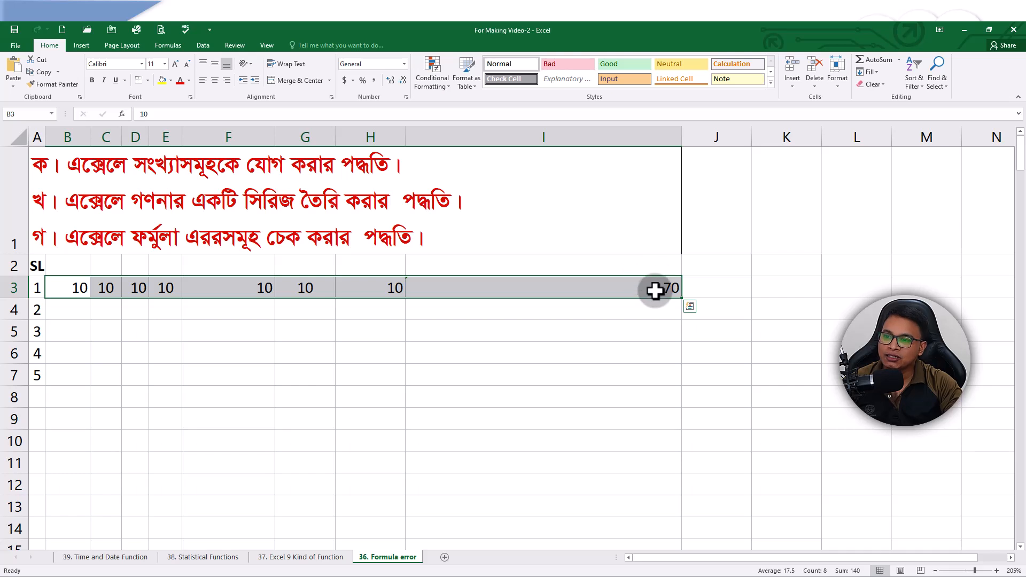
# - Undo the existing total in I3 and add the row 3 cells individually there with =B3+C3+D3+E3+F3+G3
pyautogui.hotkey('ctrl', 'z')
pyautogui.click(543, 295)
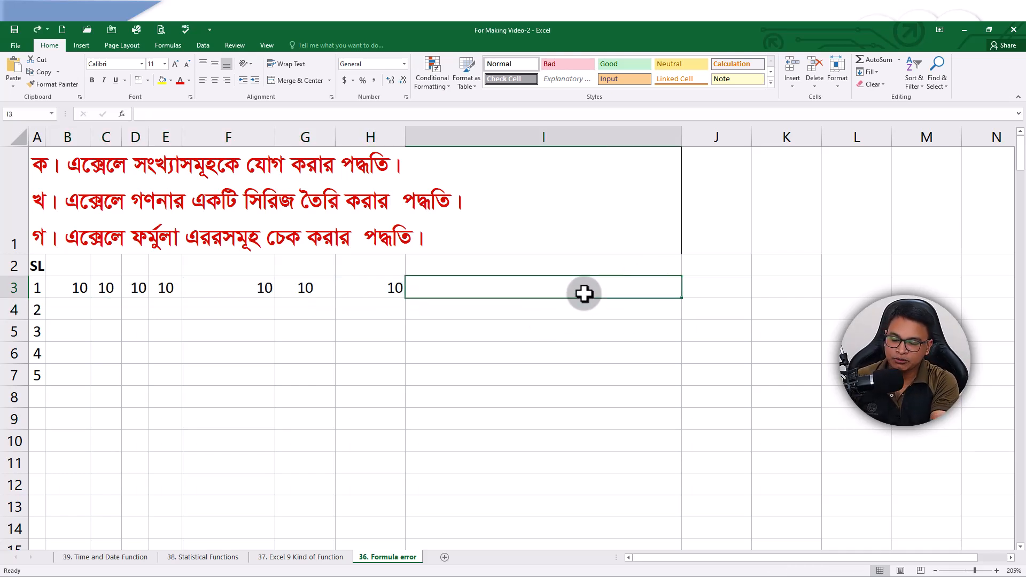
pyautogui.write('=')
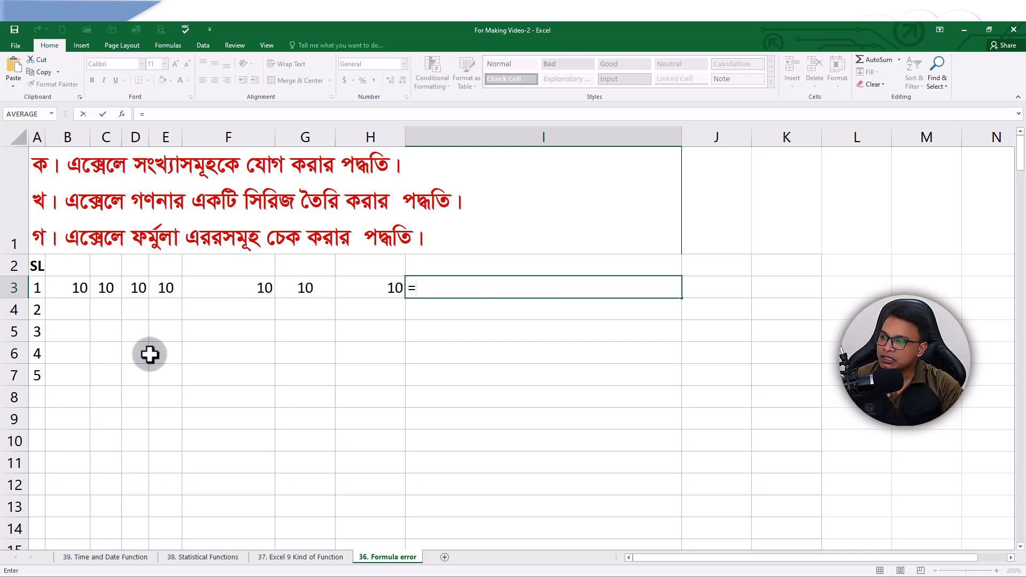
pyautogui.click(78, 289)
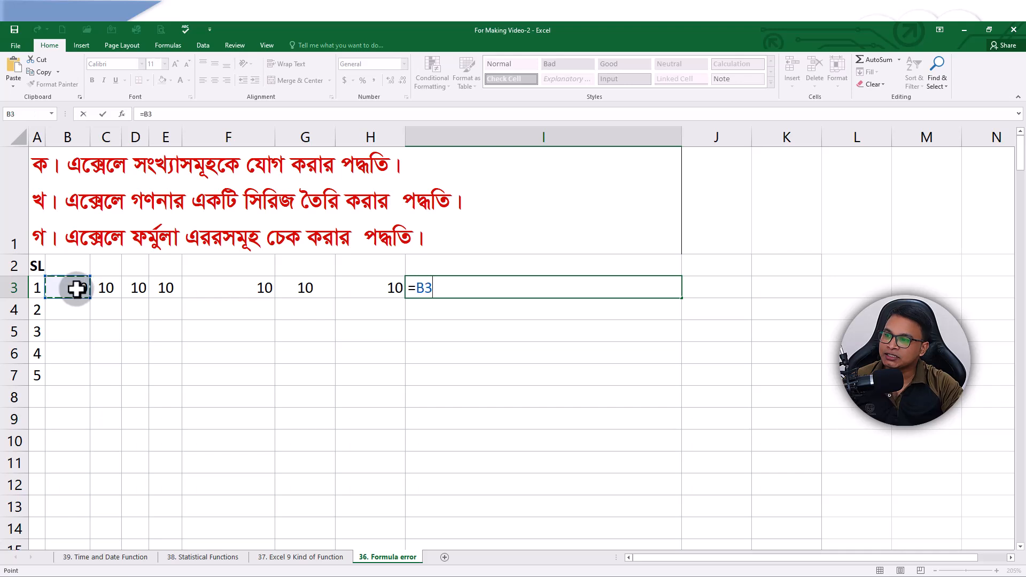
pyautogui.write('+')
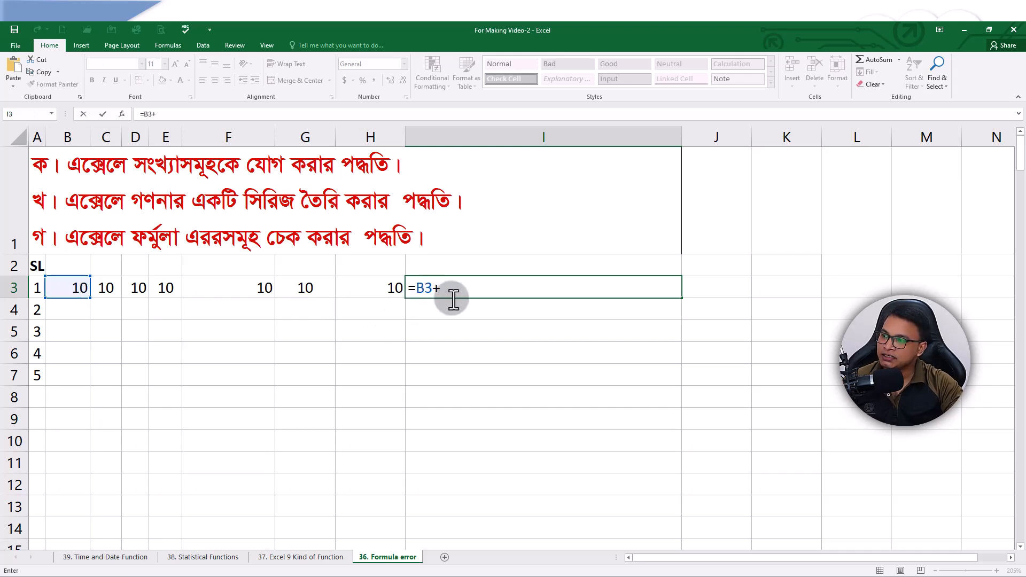
pyautogui.click(110, 290)
pyautogui.write('+')
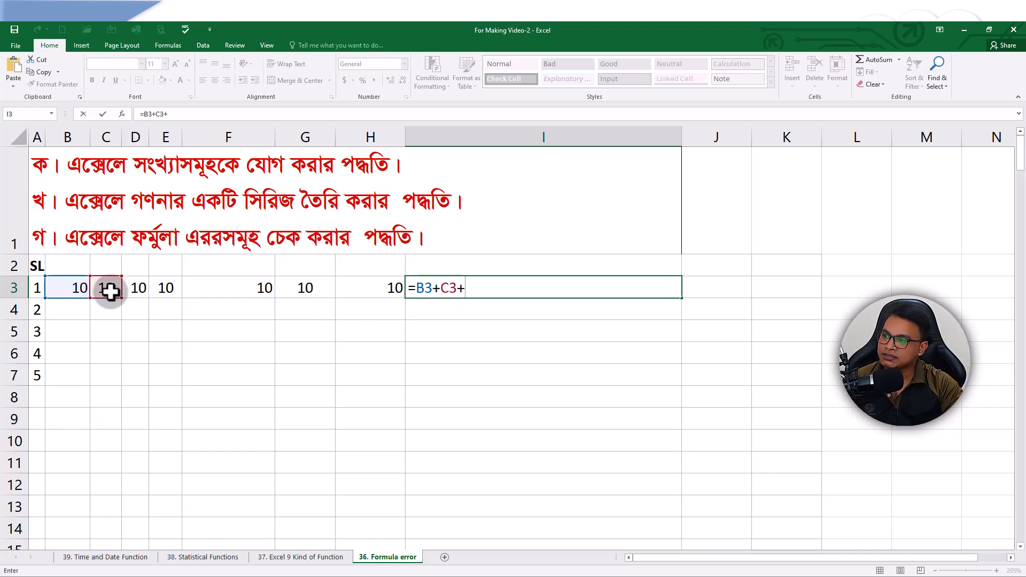
pyautogui.click(136, 289)
pyautogui.write('+')
pyautogui.click(169, 291)
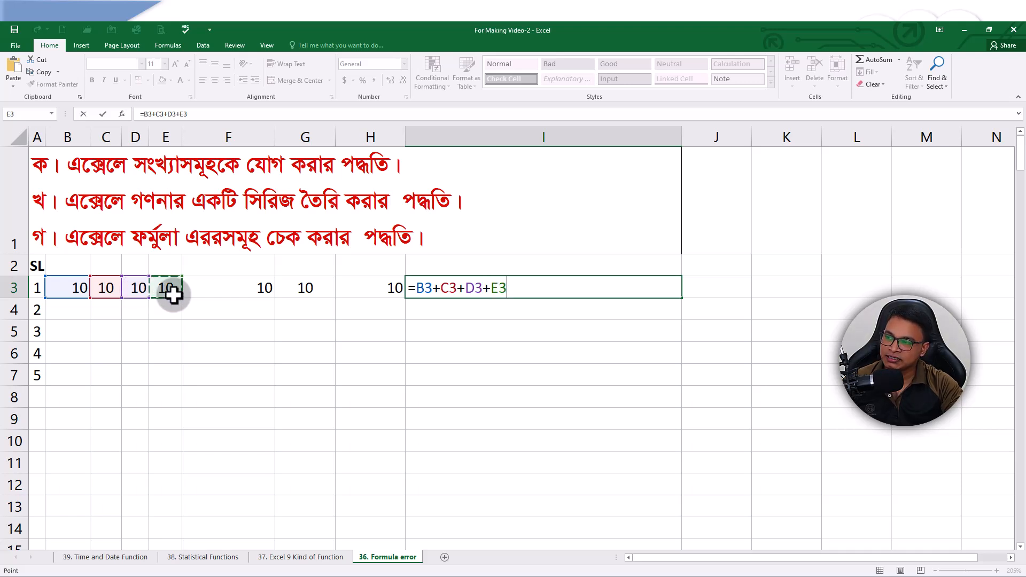
pyautogui.write('+')
pyautogui.click(233, 297)
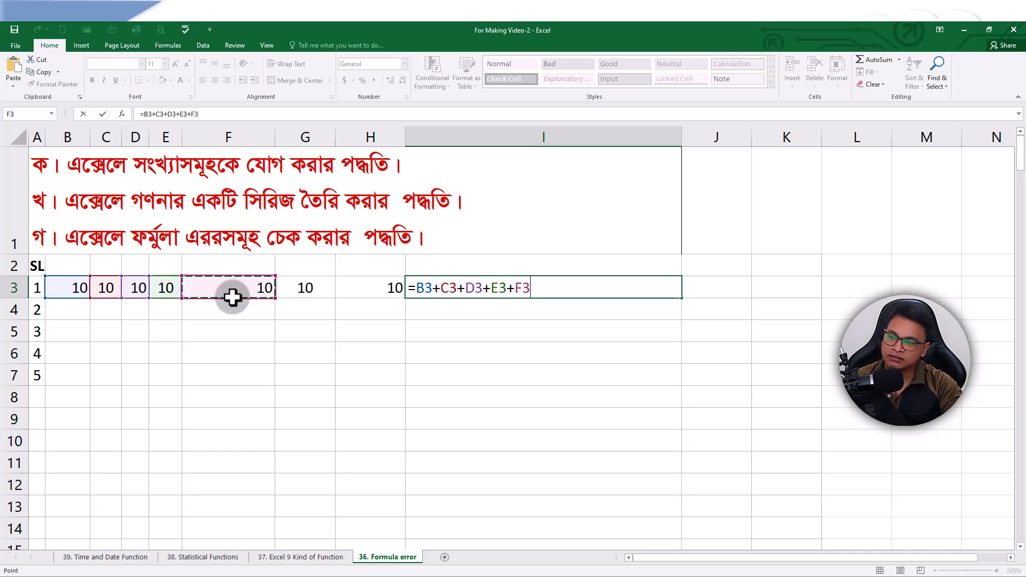
pyautogui.write('+')
pyautogui.click(305, 289)
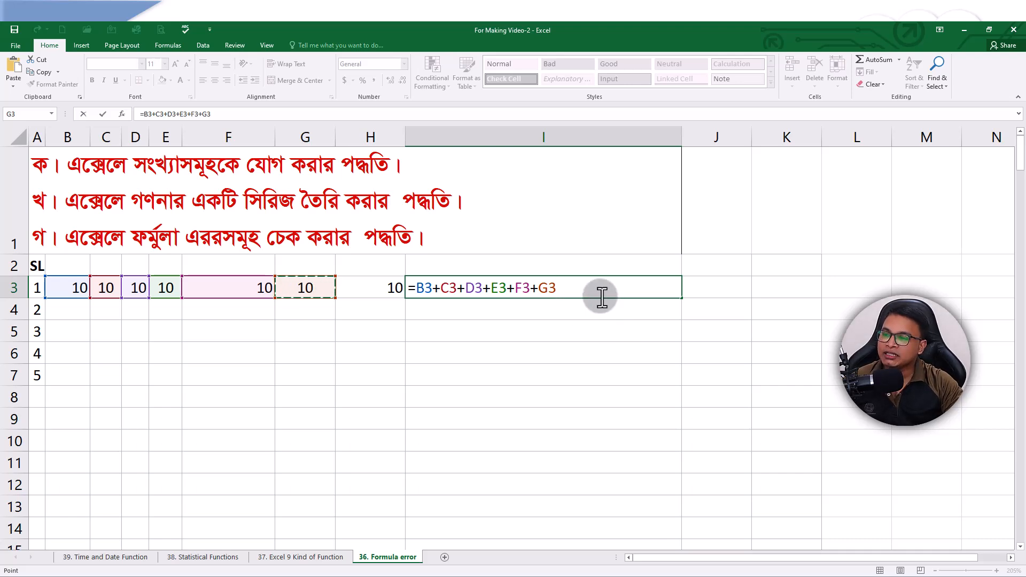
pyautogui.press('Return')
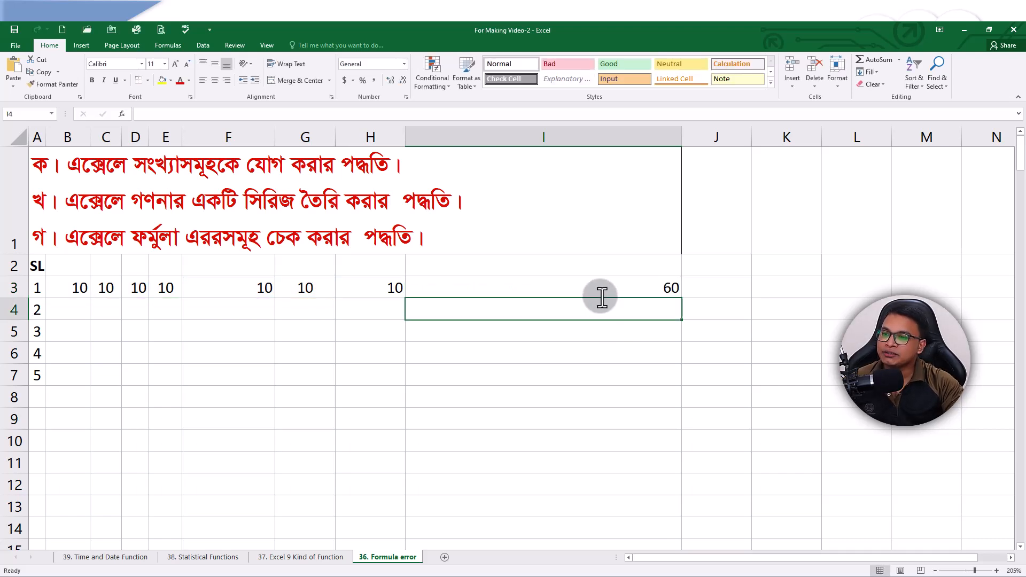
# - Replace the formula in I3 with a SUM listing each cell separately: =sum(B3,C3,D3,E3,F3,G3,H3)
pyautogui.click(648, 295)
pyautogui.write('=')
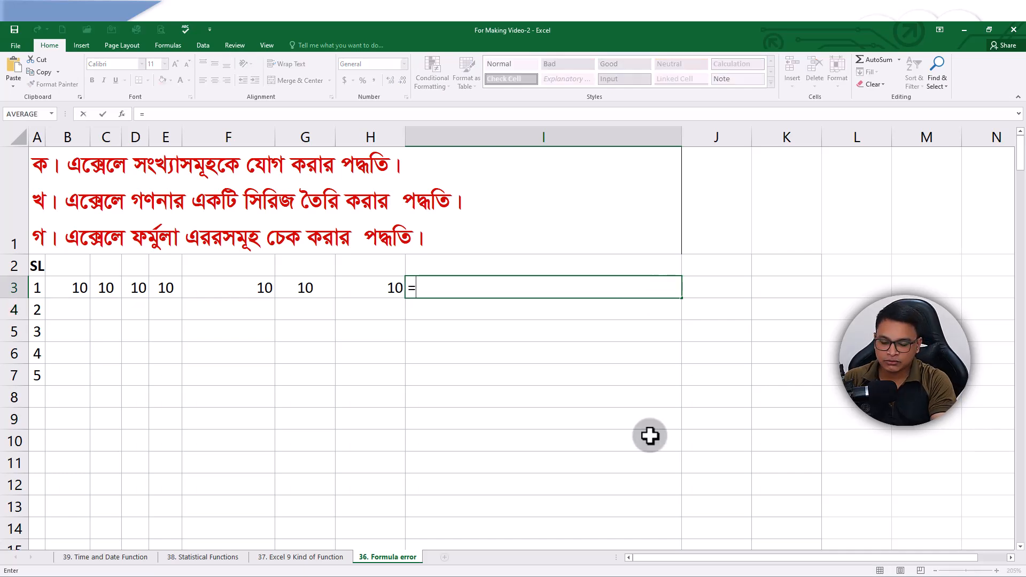
pyautogui.write('sum')
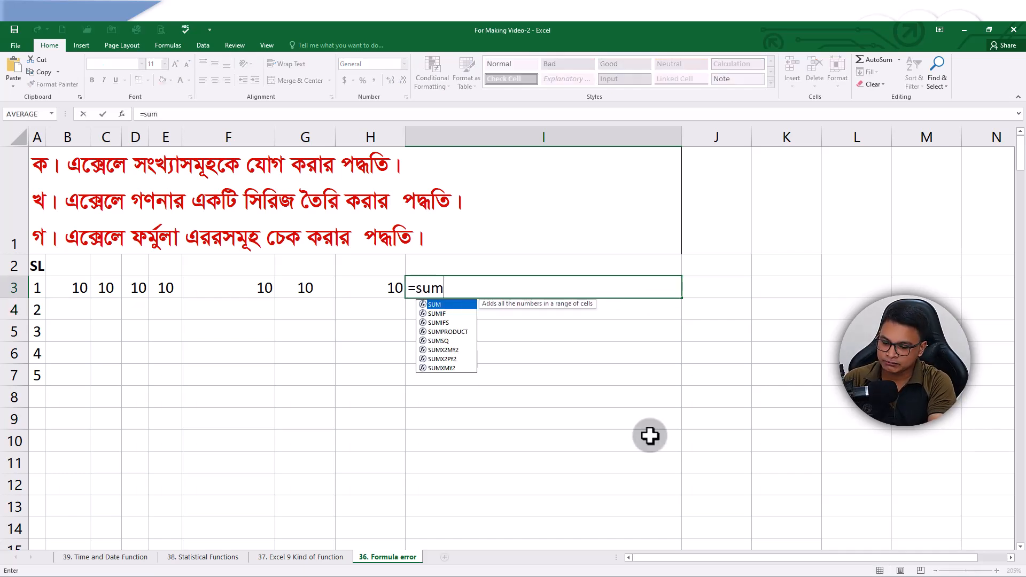
pyautogui.write('(')
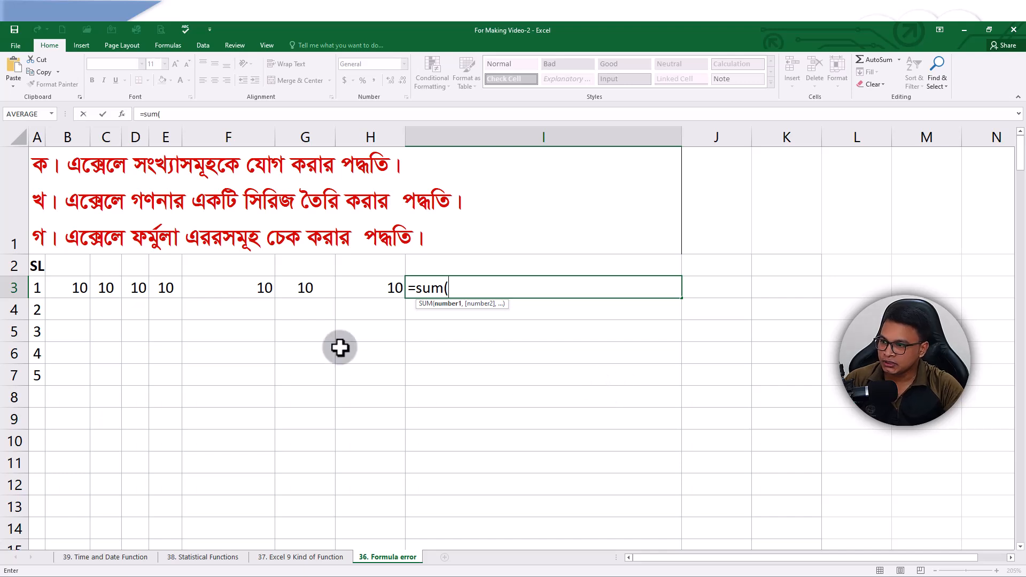
pyautogui.click(83, 294)
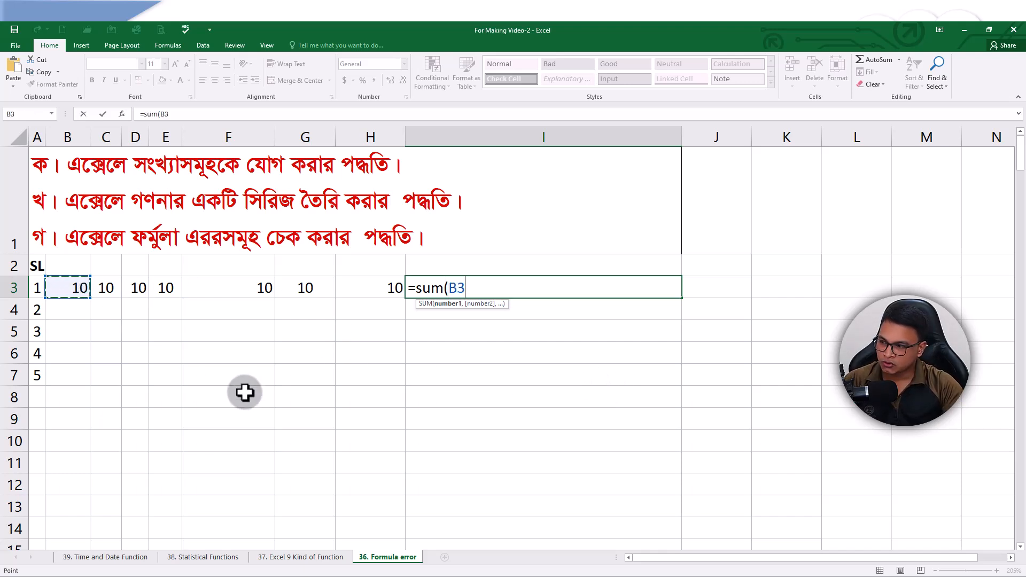
pyautogui.write(',')
pyautogui.click(107, 288)
pyautogui.write(',')
pyautogui.click(137, 287)
pyautogui.write(',')
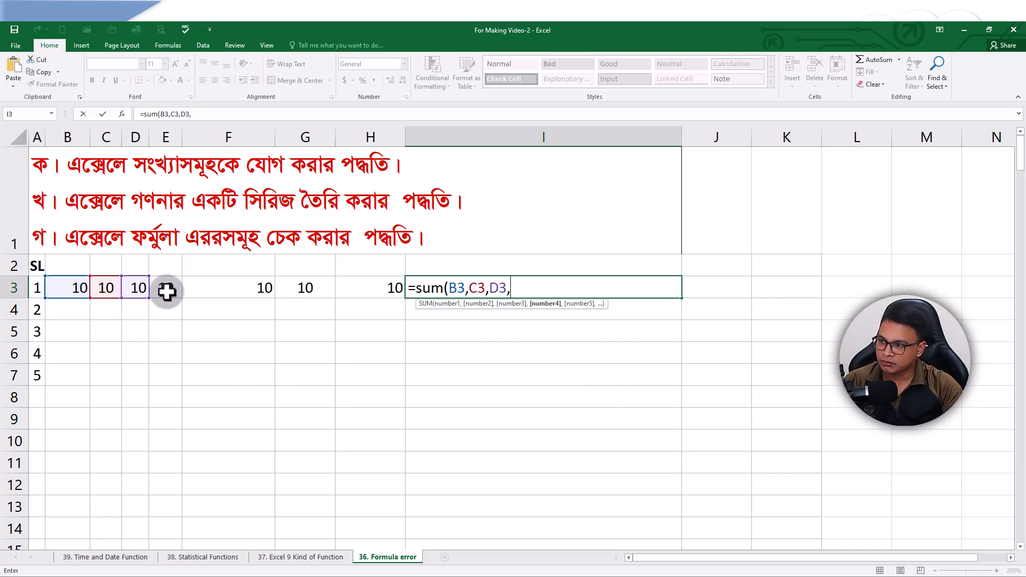
pyautogui.click(166, 288)
pyautogui.write(',')
pyautogui.click(264, 288)
pyautogui.write(',')
pyautogui.click(298, 289)
pyautogui.write(',')
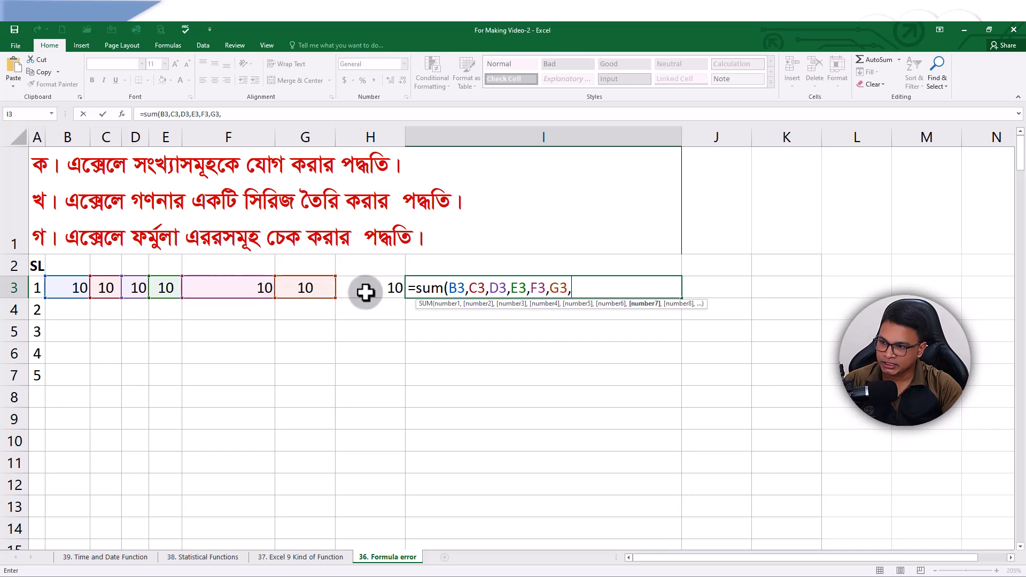
pyautogui.click(359, 291)
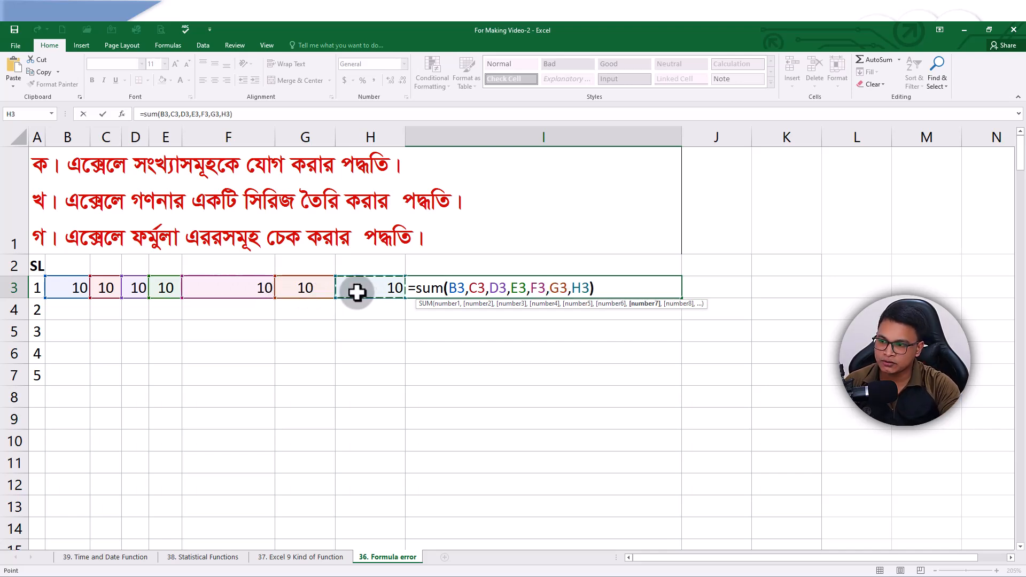
pyautogui.write(')')
pyautogui.press('Return')
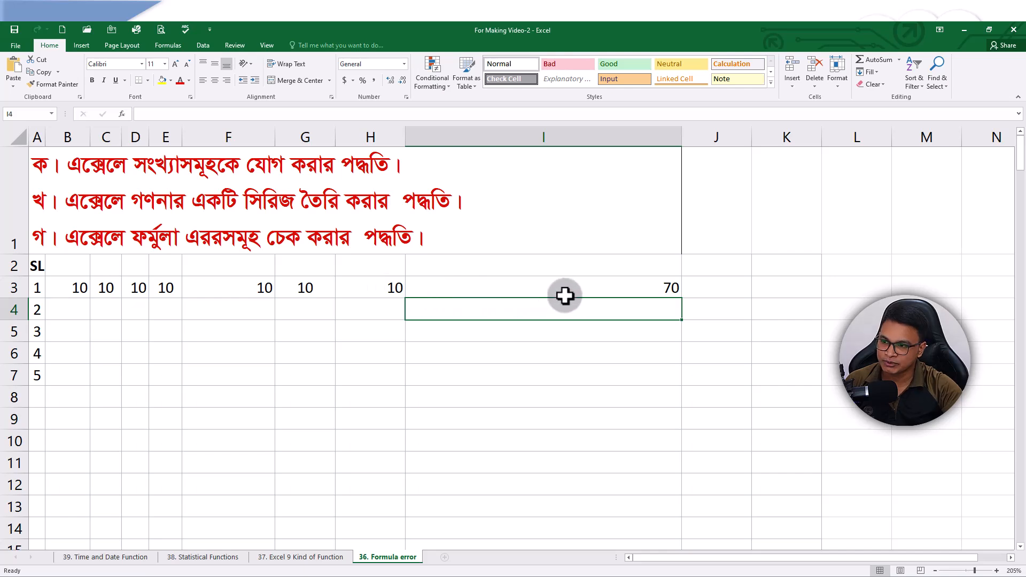
# - Replace the formula in I3 with a SUM over the continuous cell range B3:H3
pyautogui.click(571, 293)
pyautogui.write('=')
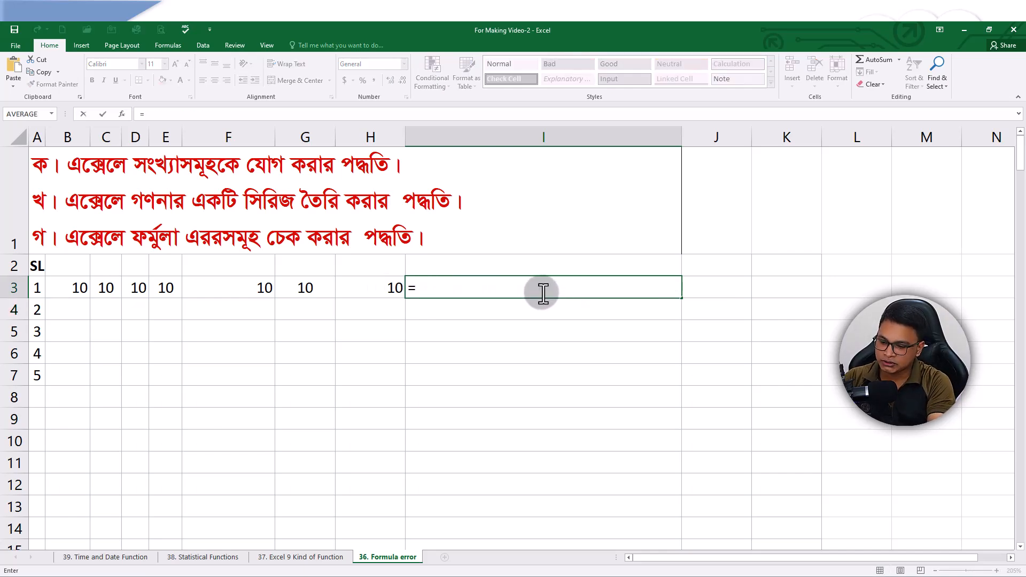
pyautogui.write('sum(')
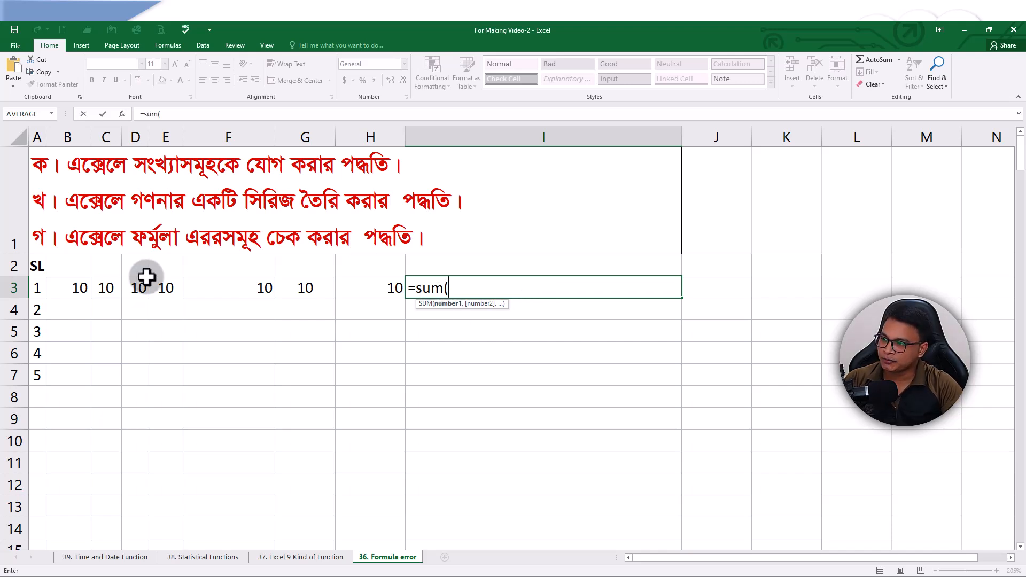
pyautogui.moveTo(76, 288); pyautogui.dragTo(399, 292)
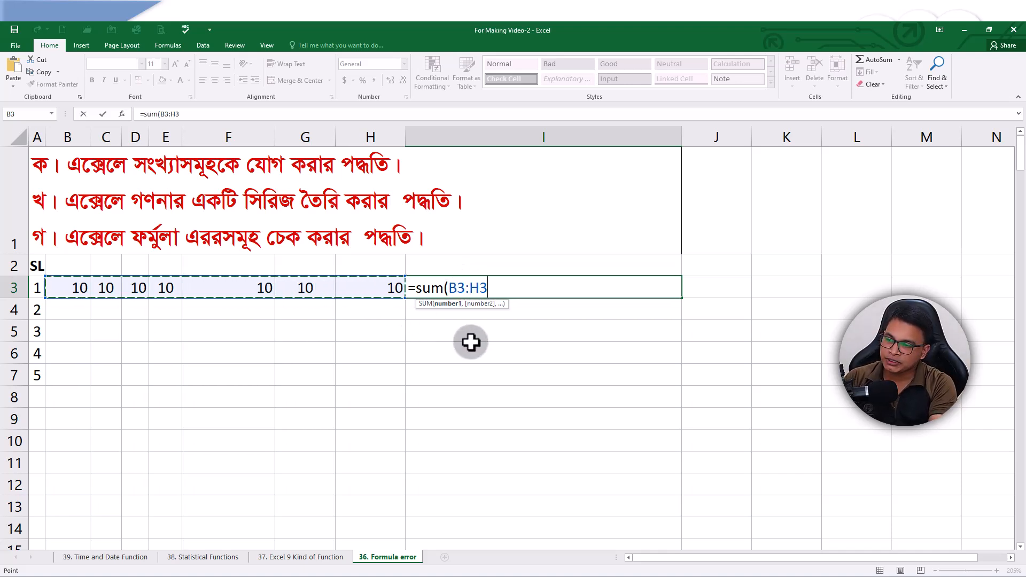
pyautogui.press('Return')
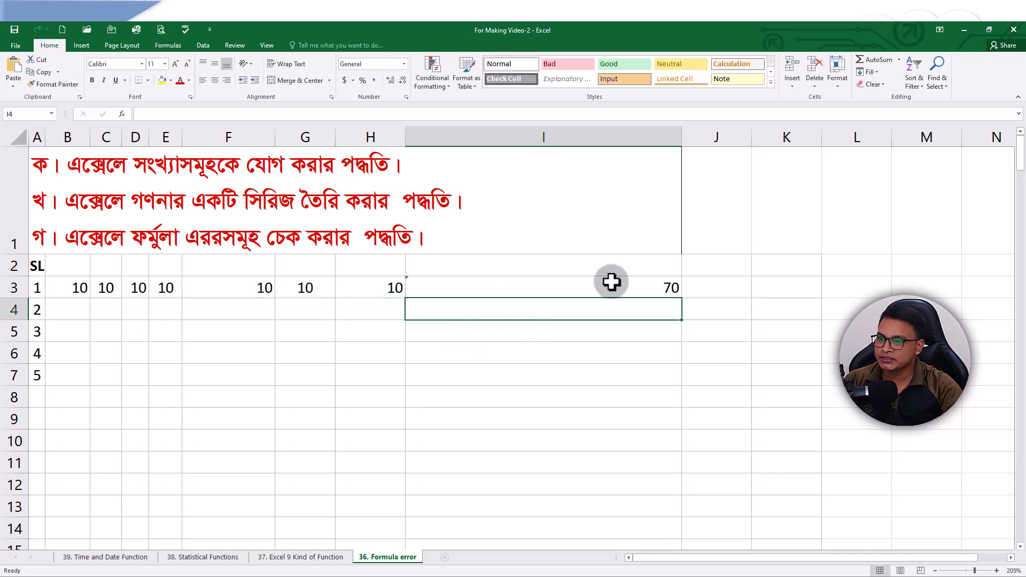
# - Re-enter the row 3 total in cell I3 as =sum(b3:h3), including the closing parenthesis
pyautogui.click(657, 288)
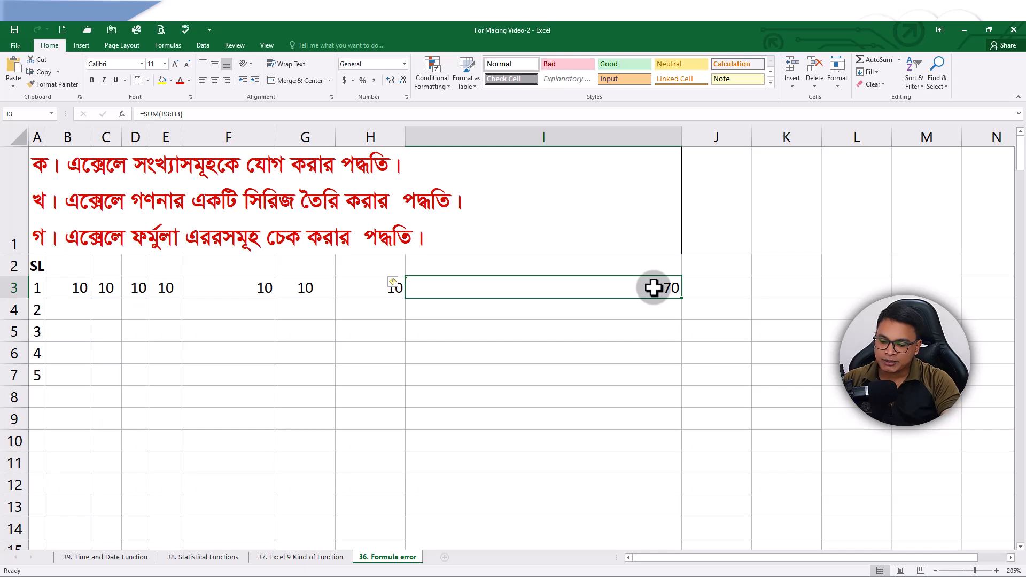
pyautogui.write('=sum(')
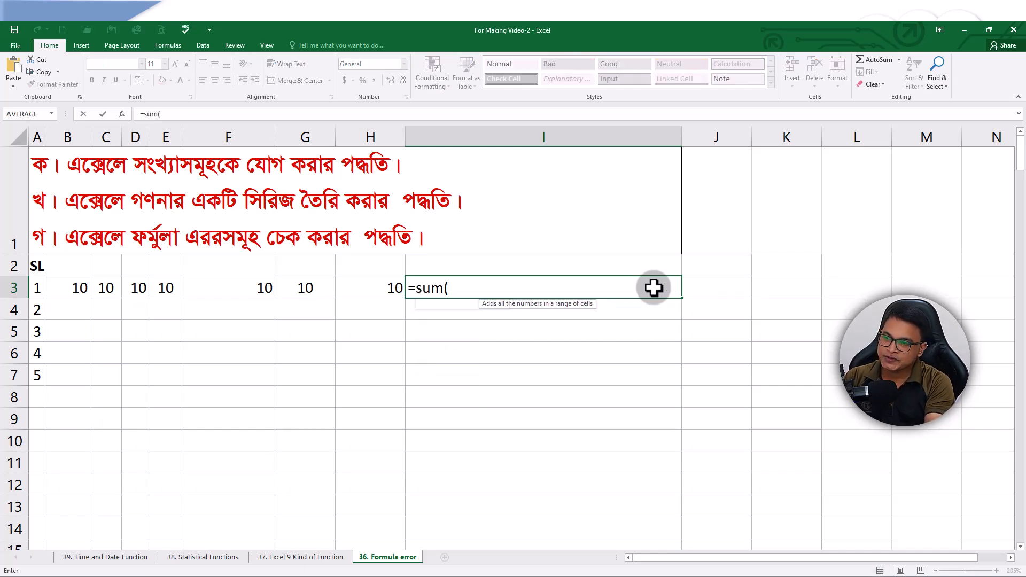
pyautogui.write('b')
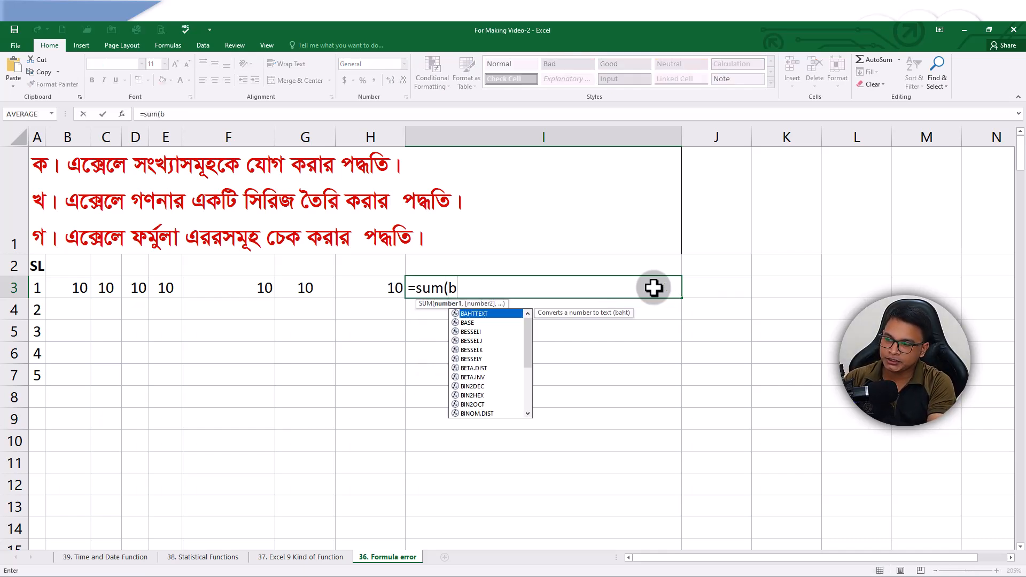
pyautogui.write('3:')
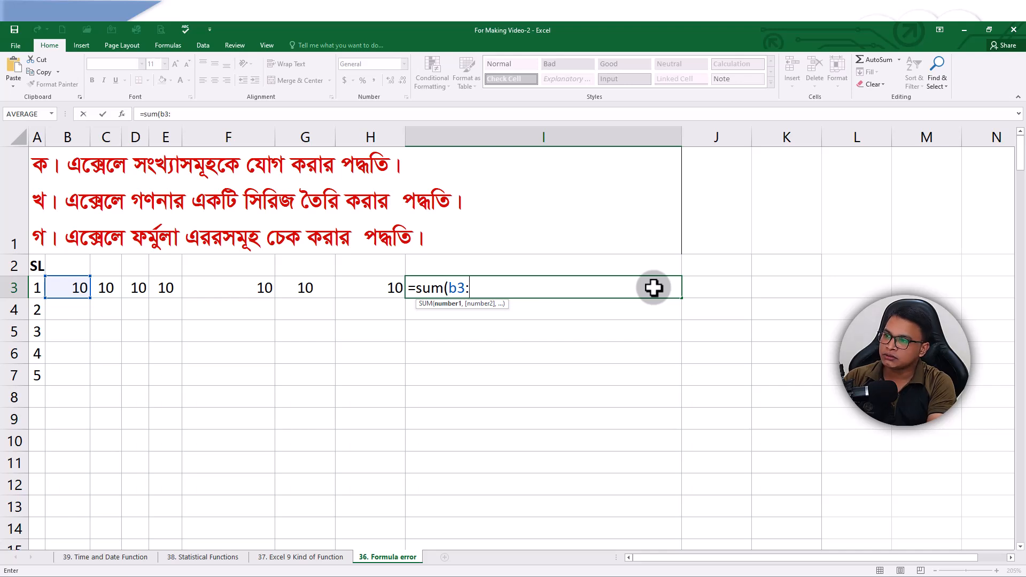
pyautogui.write('h34')
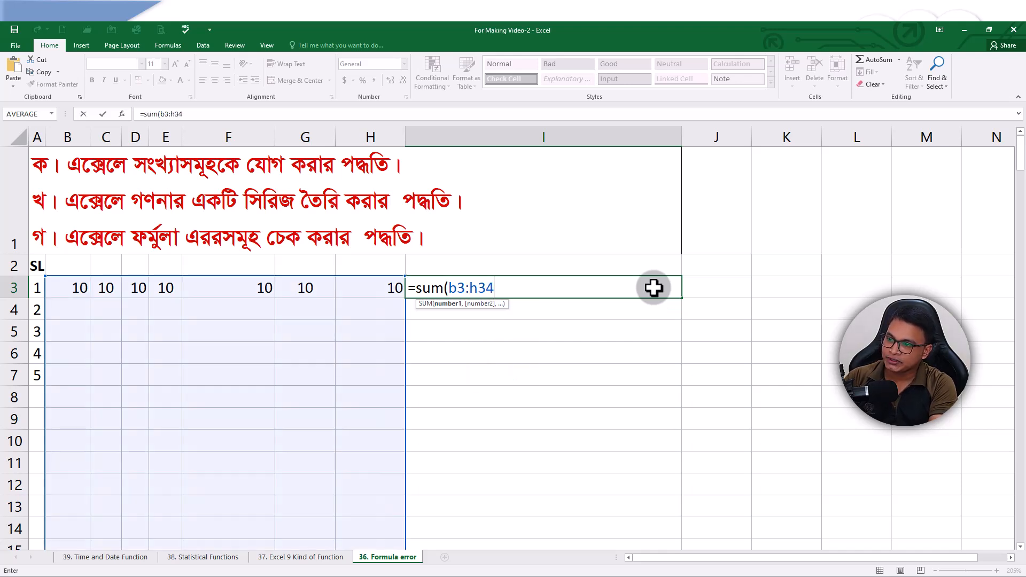
pyautogui.press('BackSpace')
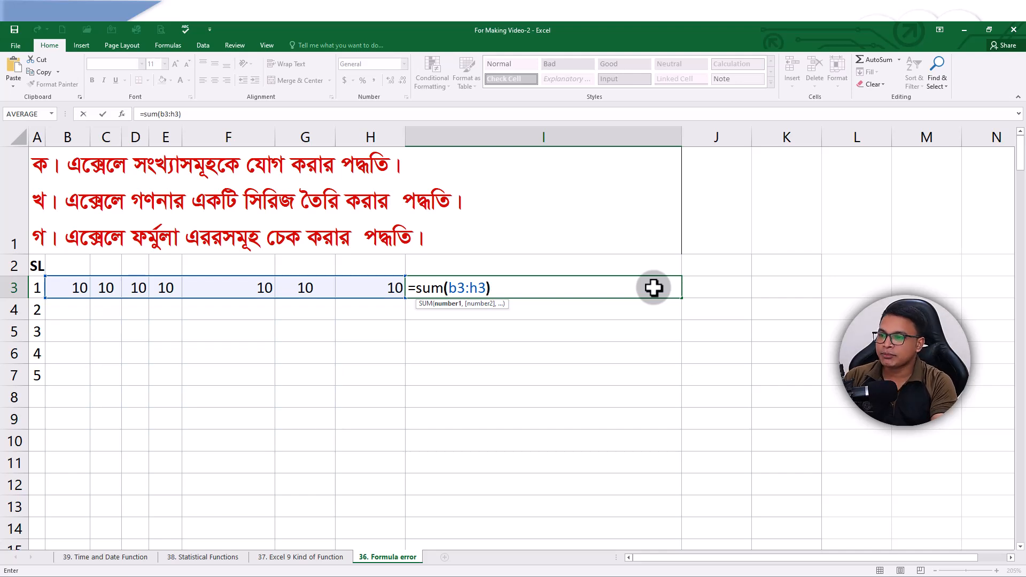
pyautogui.press('Return')
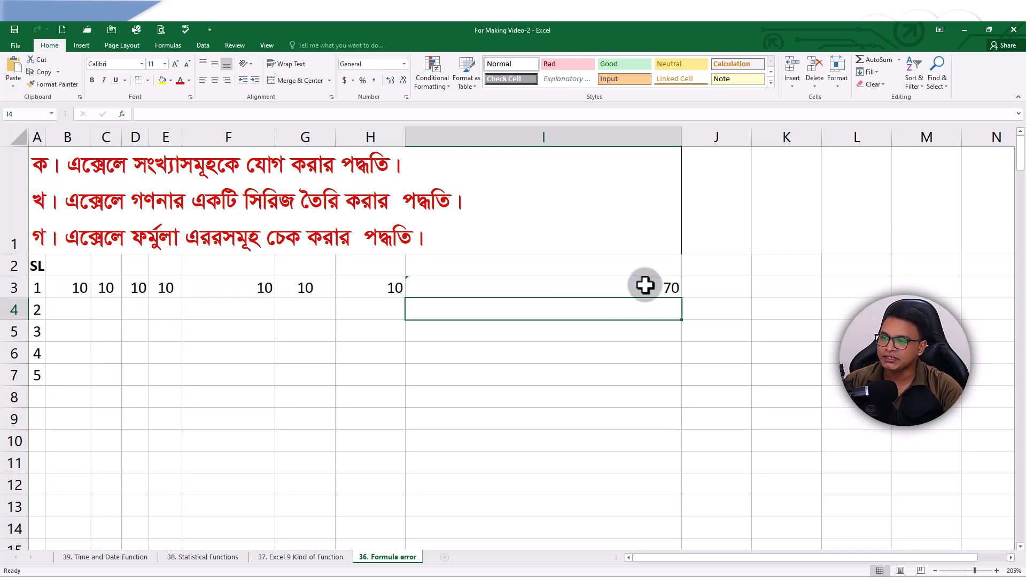
# - Introduce a deliberate error in I3 by removing the colon from the range, leaving =SUM(B3H3)
pyautogui.doubleClick(577, 287)
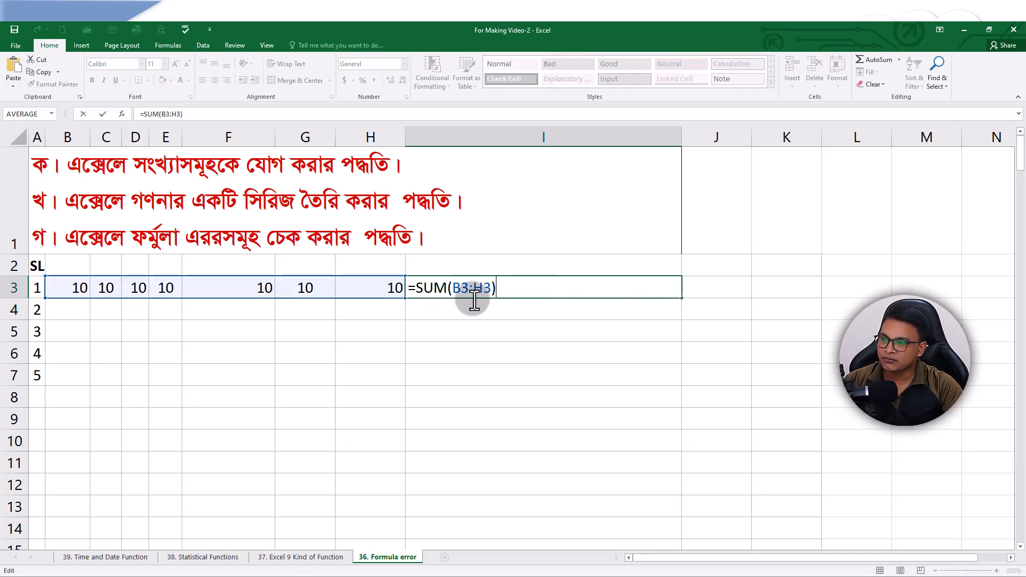
pyautogui.click(470, 289)
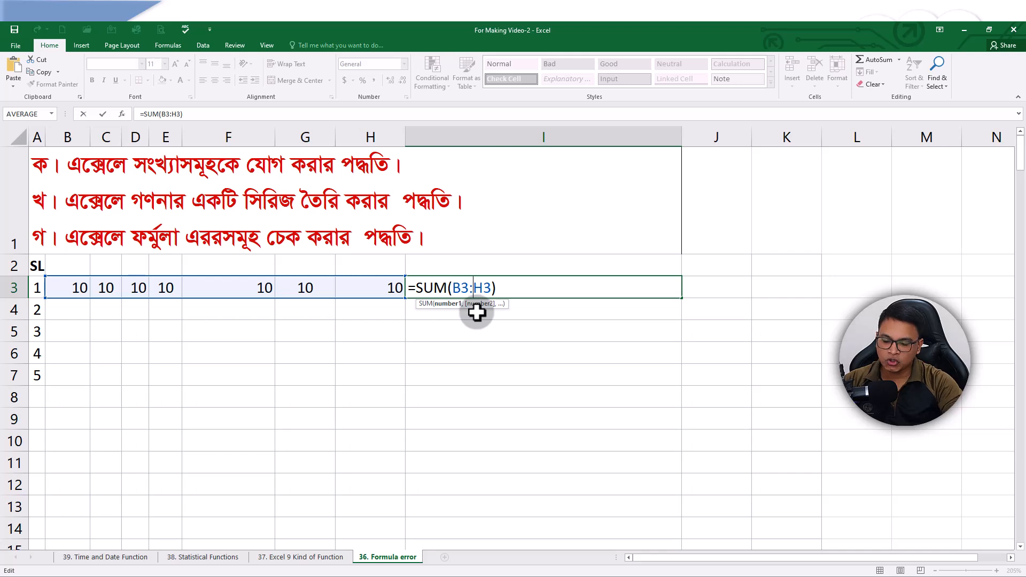
pyautogui.press('BackSpace')
pyautogui.click(545, 333)
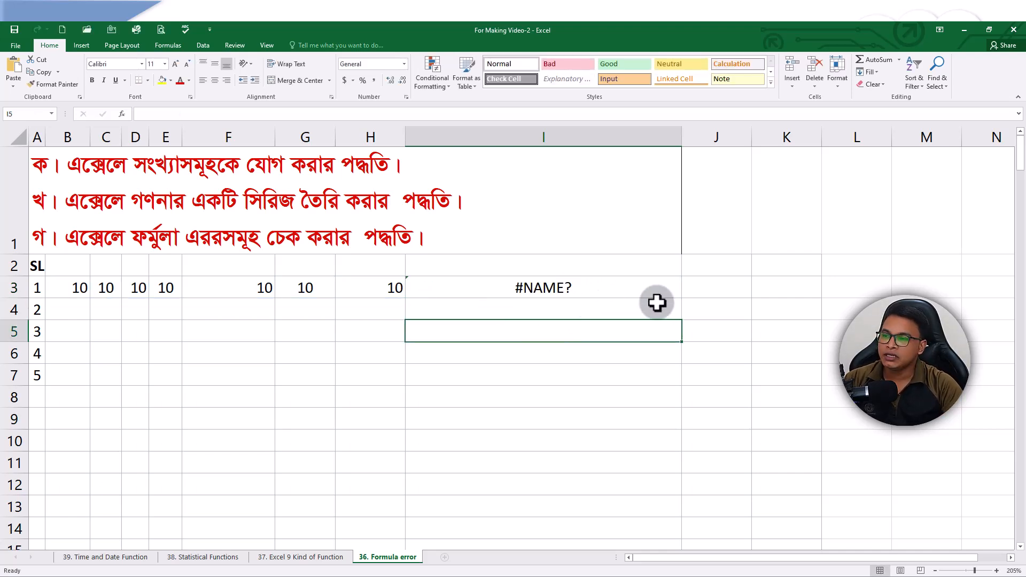
# - Run Error Checking on the faulty formula in cell I3
pyautogui.click(593, 287)
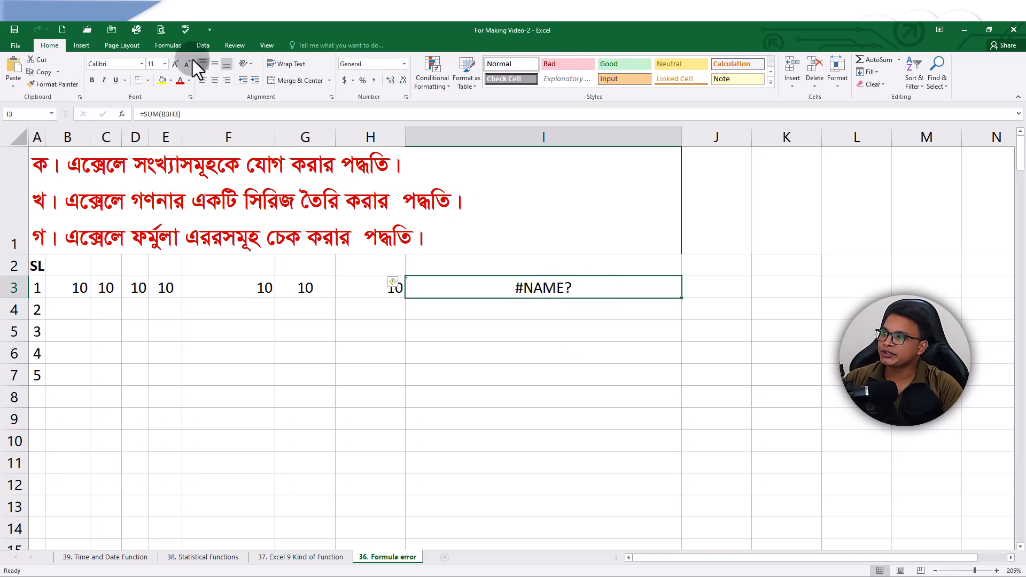
pyautogui.click(177, 44)
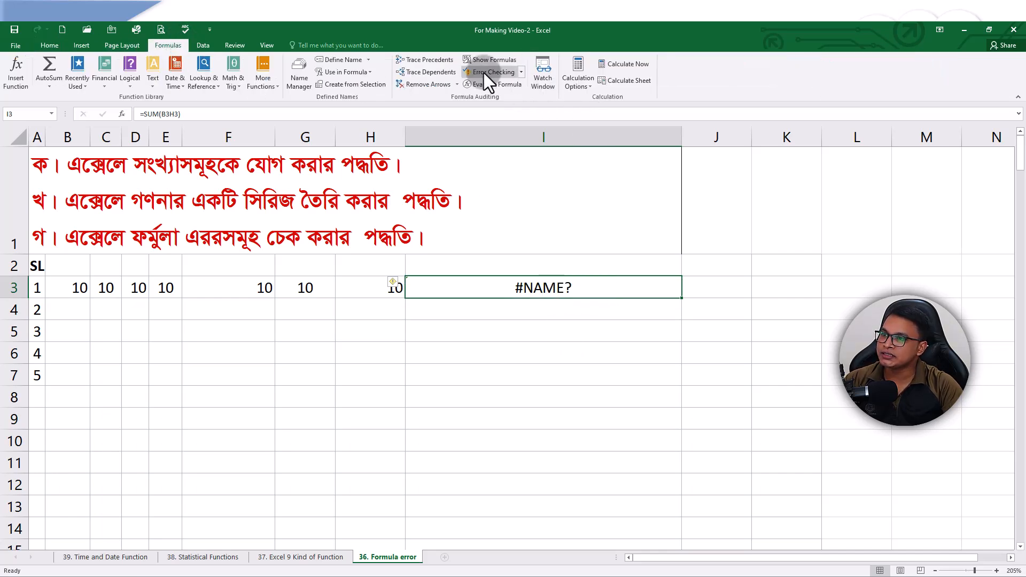
pyautogui.click(521, 71)
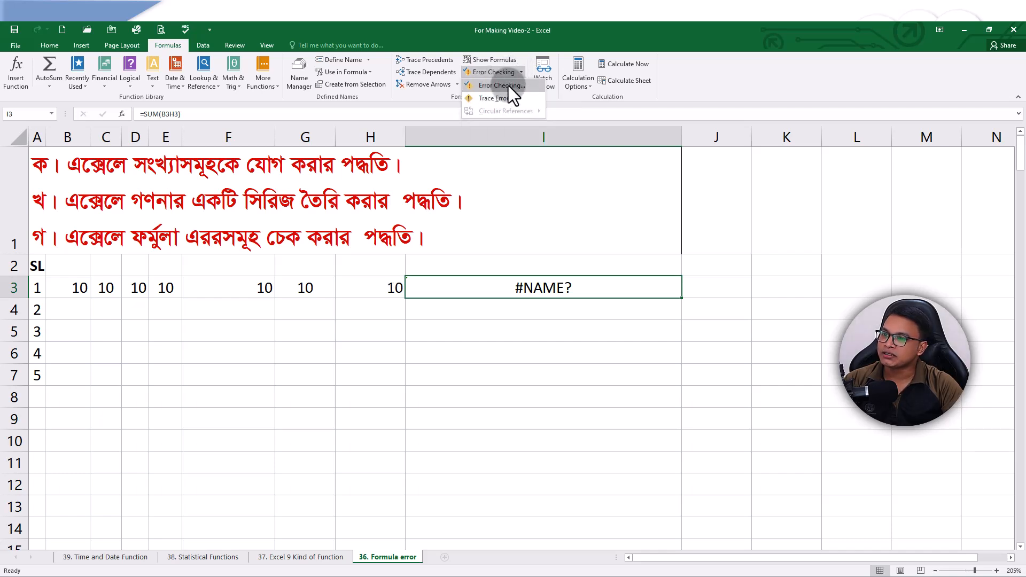
pyautogui.click(508, 85)
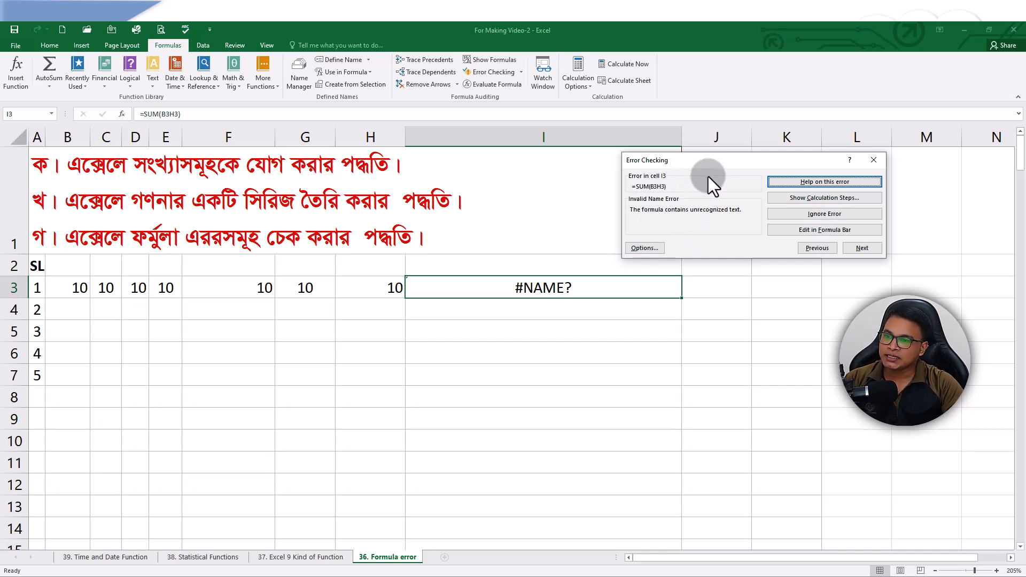
# - Close the Error Checking dialog and clear the faulty formula from cell I3
pyautogui.click(873, 161)
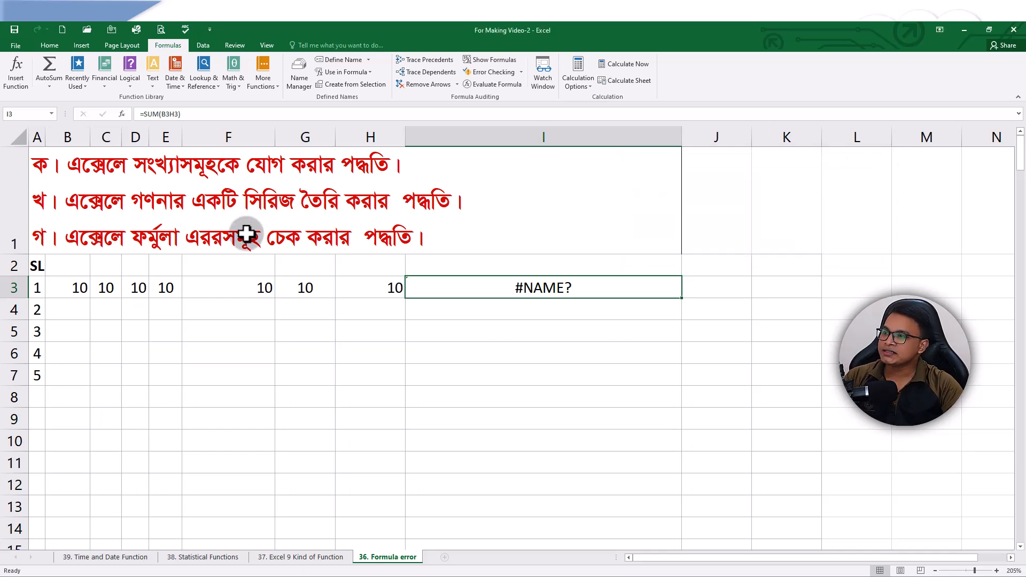
pyautogui.click(516, 339)
pyautogui.click(569, 293)
pyautogui.press('Delete')
# - Enter the numbers 1, 2, 3 and 4 down cells J2 to J5
pyautogui.click(719, 270)
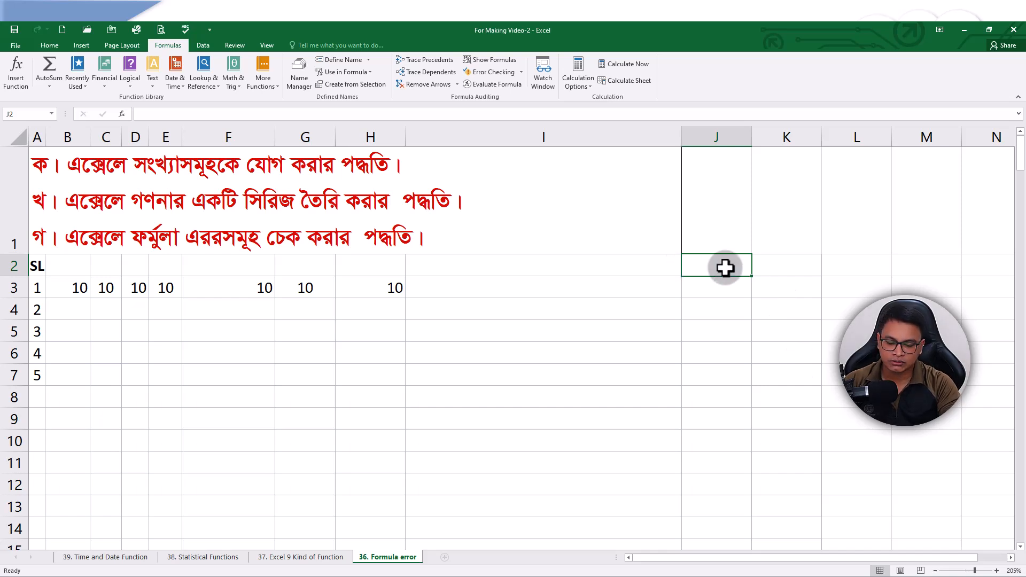
pyautogui.write('1')
pyautogui.press('Return')
pyautogui.write('2')
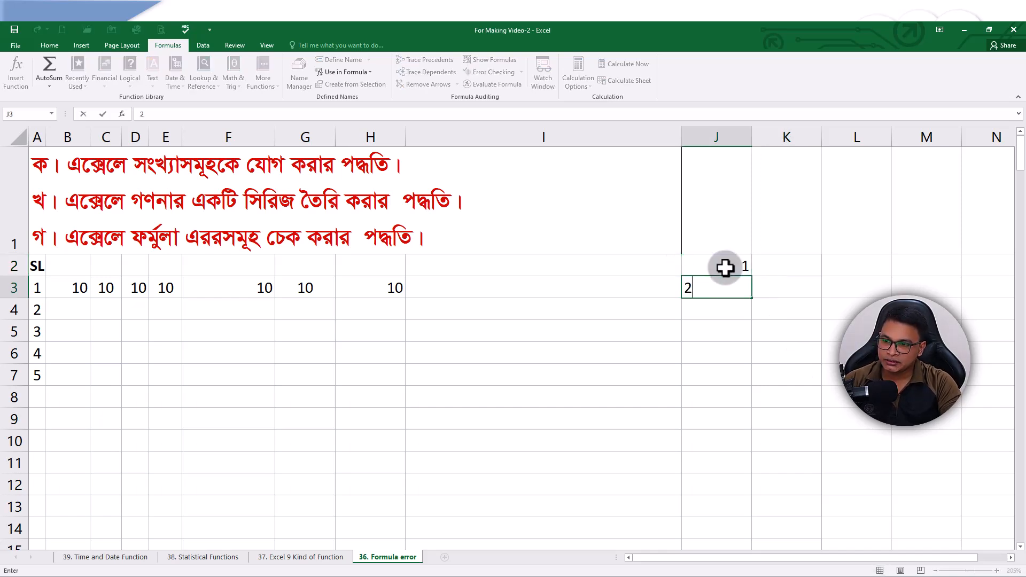
pyautogui.press('Return')
pyautogui.write('3')
pyautogui.press('Return')
pyautogui.write('4')
pyautogui.press('Return')
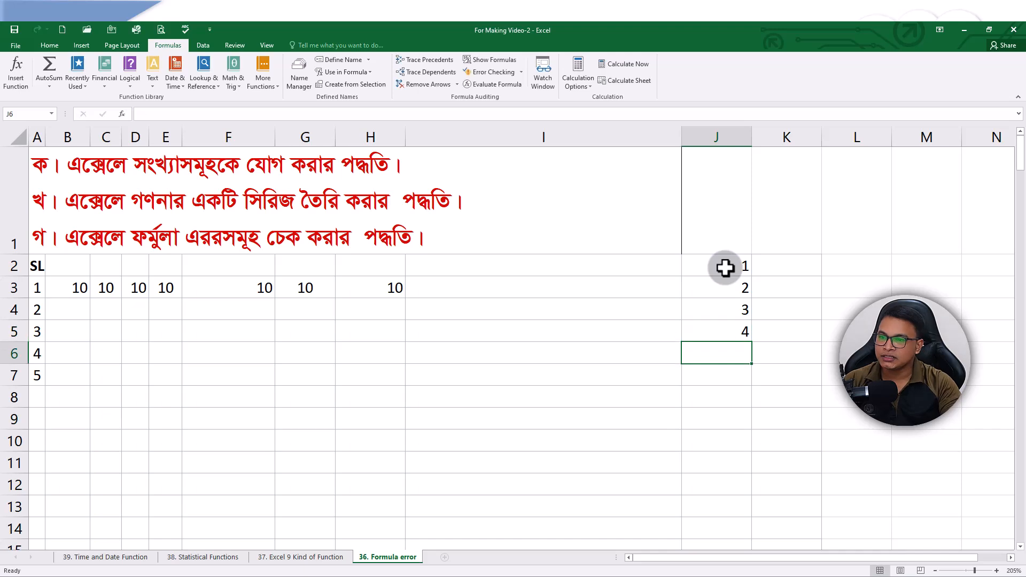
# - Extend the number series in J2:J5 down column J to 88 with AutoFill, and undo the fill
pyautogui.moveTo(726, 267); pyautogui.dragTo(735, 332)
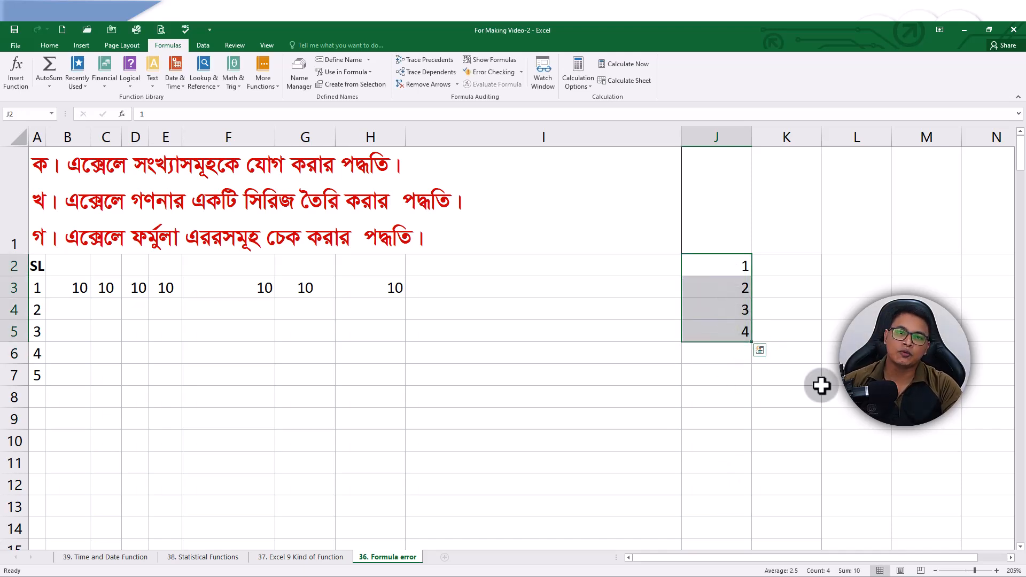
pyautogui.click(787, 326)
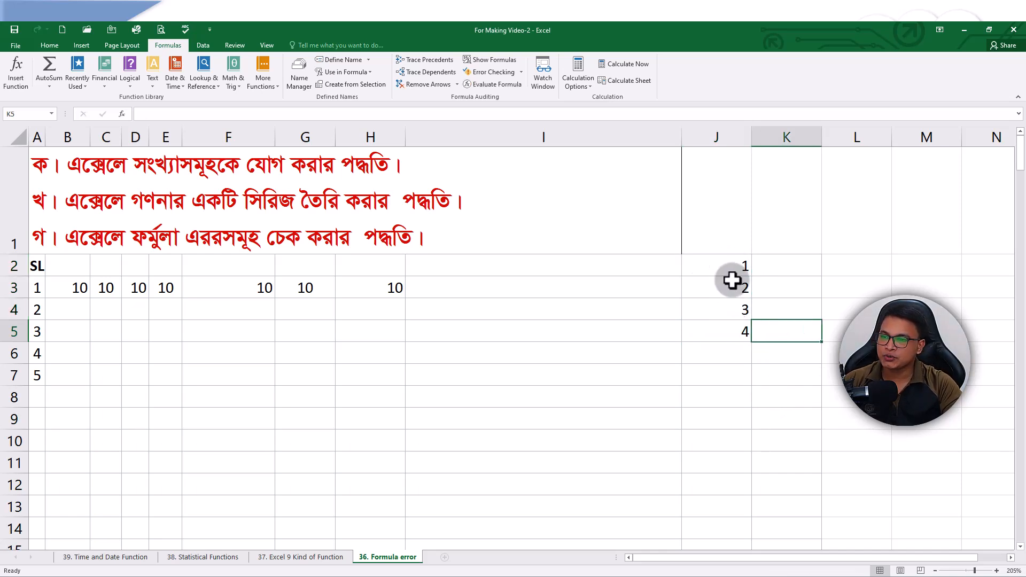
pyautogui.moveTo(724, 269); pyautogui.dragTo(743, 334)
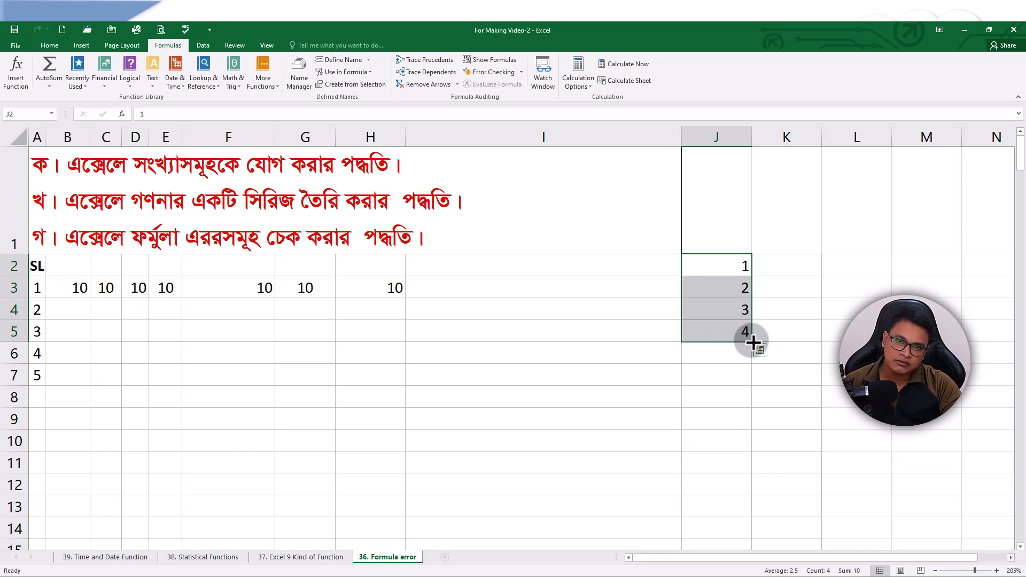
pyautogui.moveTo(753, 343); pyautogui.dragTo(745, 510)
pyautogui.scroll(20, 740, 422)
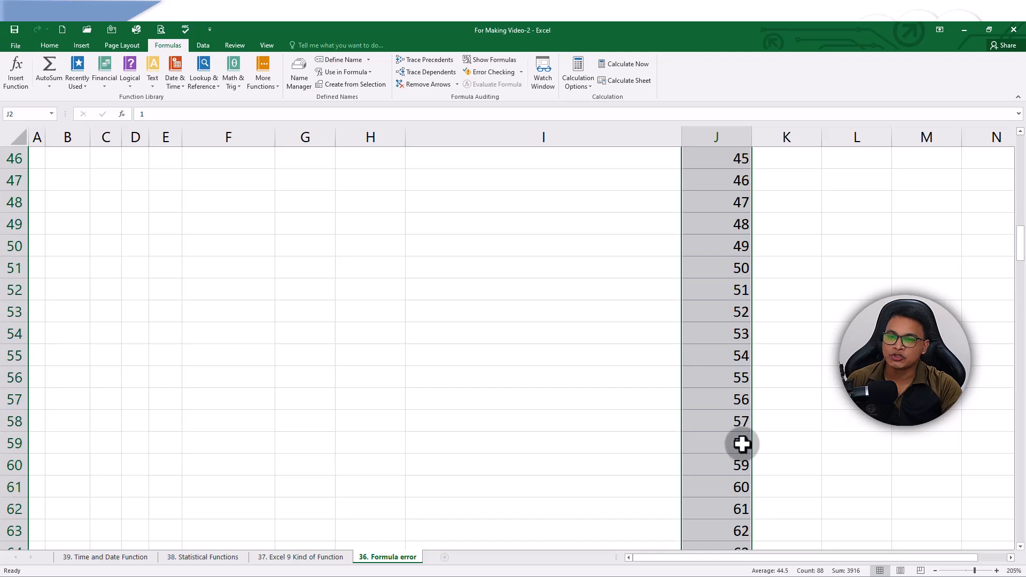
pyautogui.scroll(2, 742, 443)
pyautogui.hotkey('ctrl', 'z')
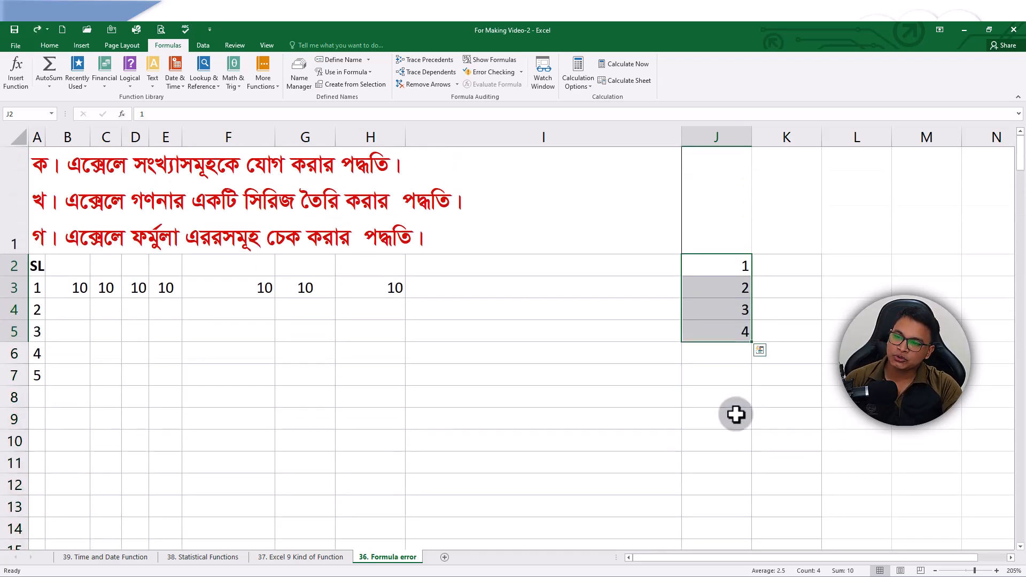
# - Fill column J from J2 with a linear series in columns, using step value 1 and stop value 1000
pyautogui.click(735, 398)
pyautogui.click(735, 267)
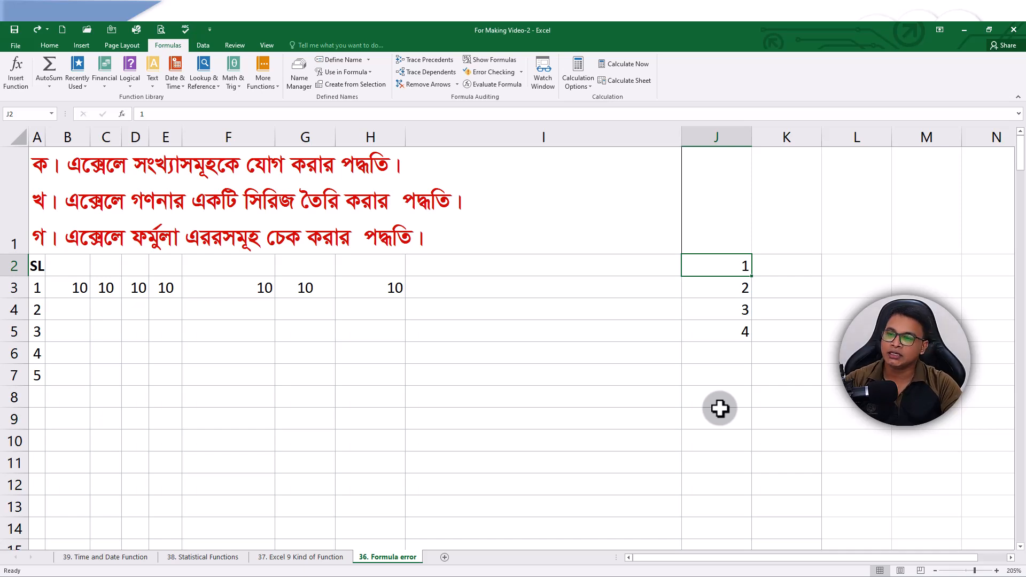
pyautogui.click(777, 289)
pyautogui.click(729, 274)
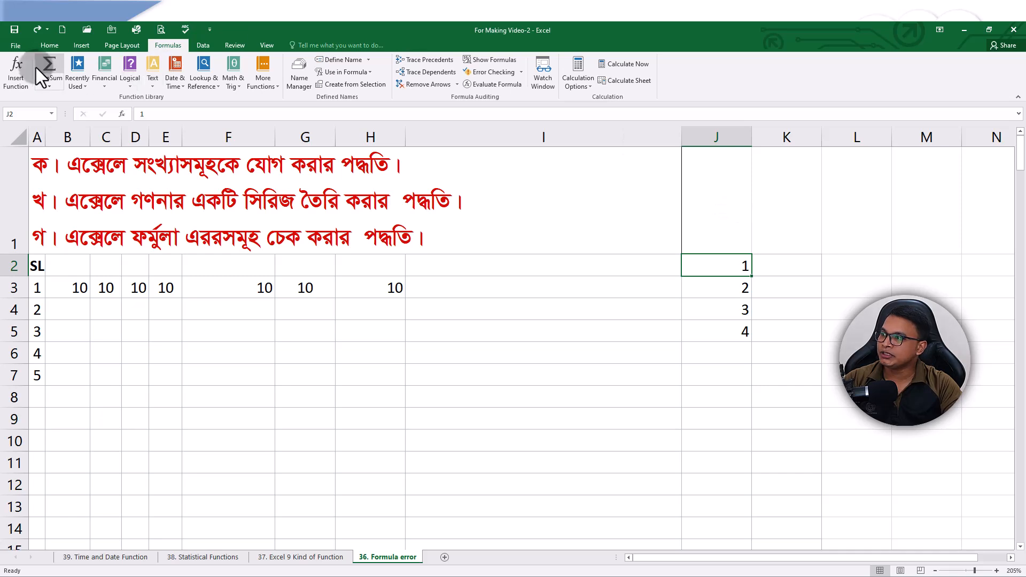
pyautogui.click(39, 47)
pyautogui.click(877, 72)
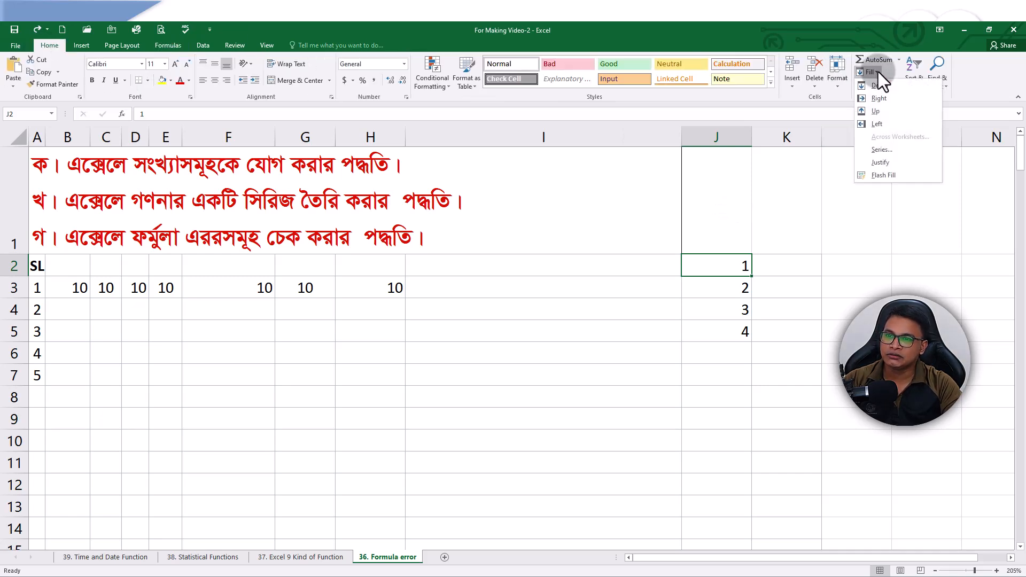
pyautogui.click(881, 150)
pyautogui.moveTo(755, 129); pyautogui.dragTo(862, 117)
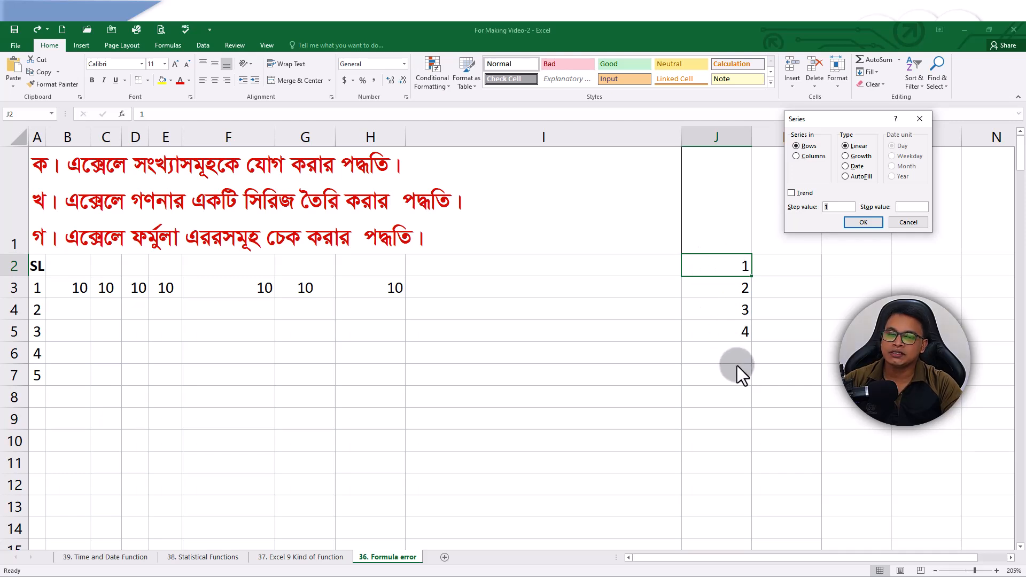
pyautogui.click(797, 156)
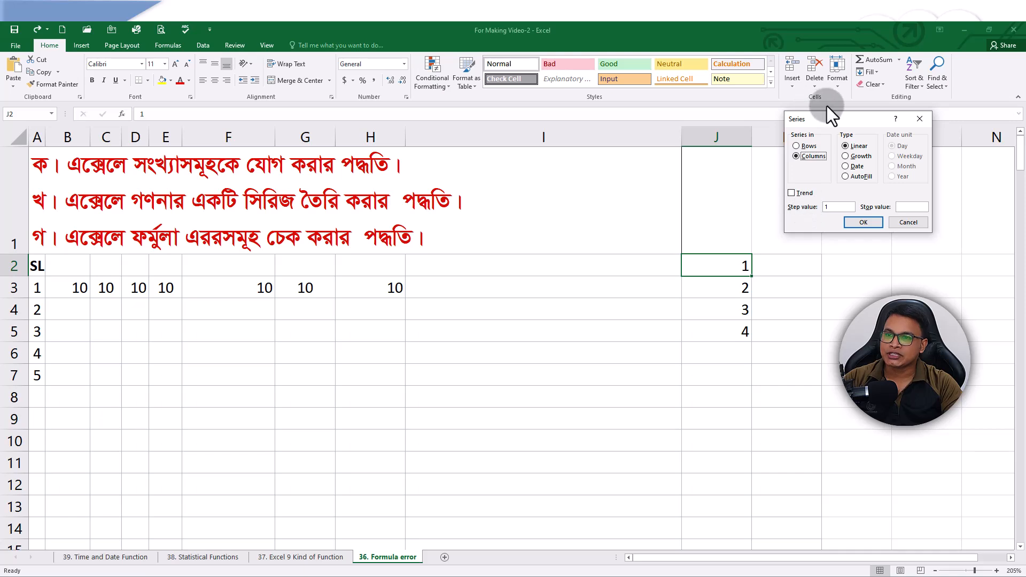
pyautogui.moveTo(835, 117); pyautogui.dragTo(842, 113)
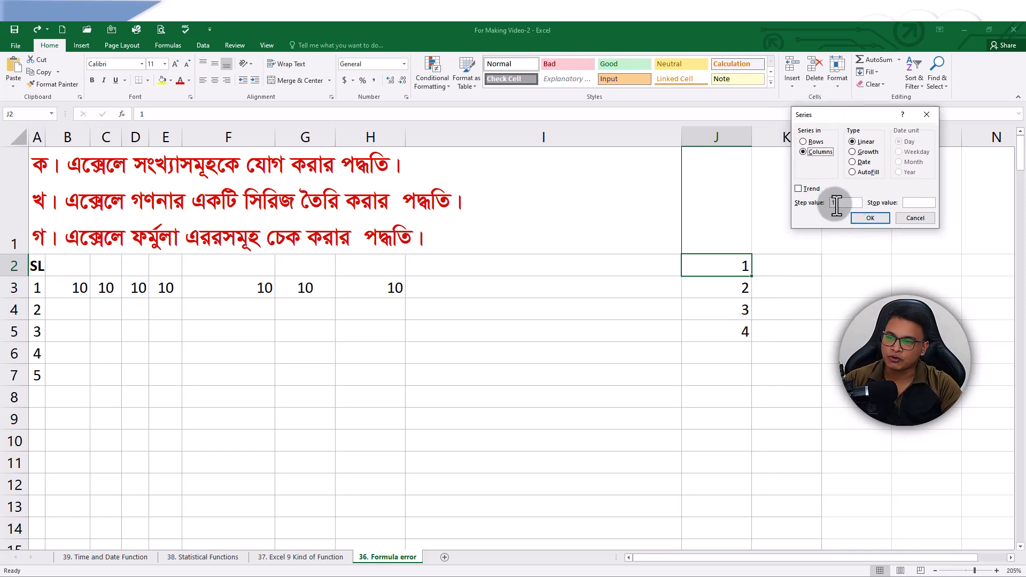
pyautogui.click(923, 203)
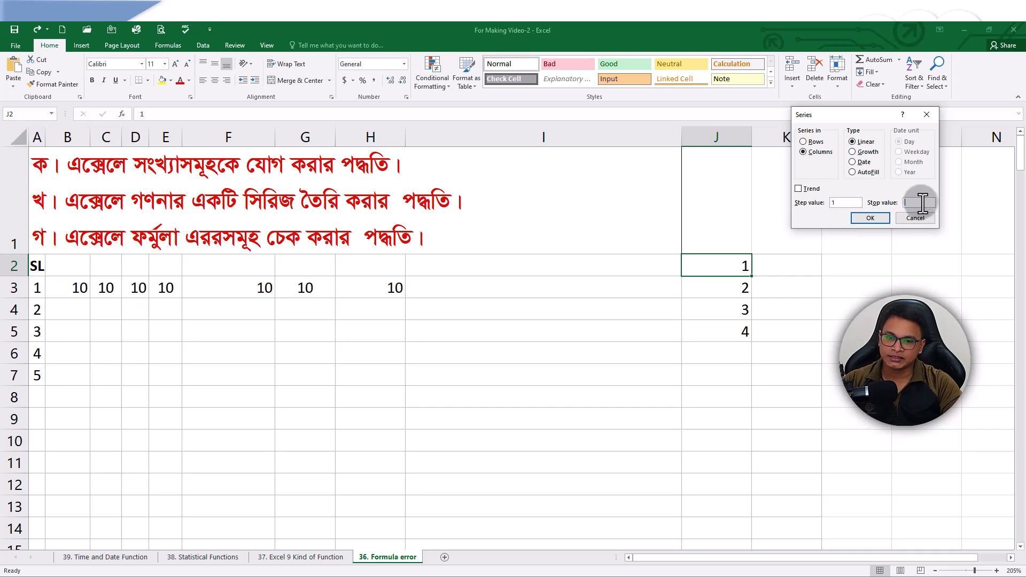
pyautogui.write('1000')
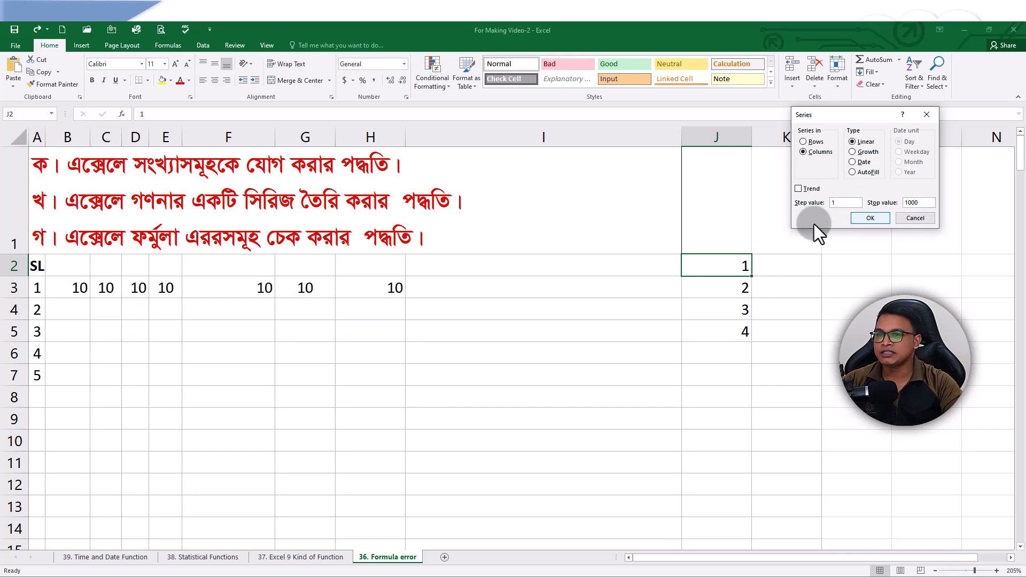
pyautogui.click(857, 219)
# - Look through the filled series in column J and undo the fill
pyautogui.scroll(-20, 745, 442)
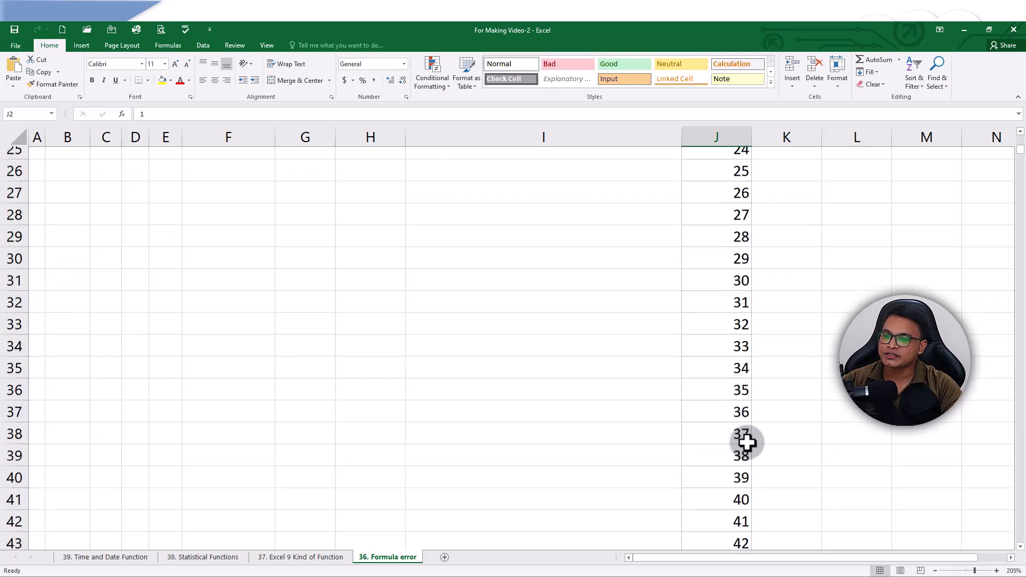
pyautogui.scroll(3, 747, 437)
pyautogui.scroll(20, 747, 437)
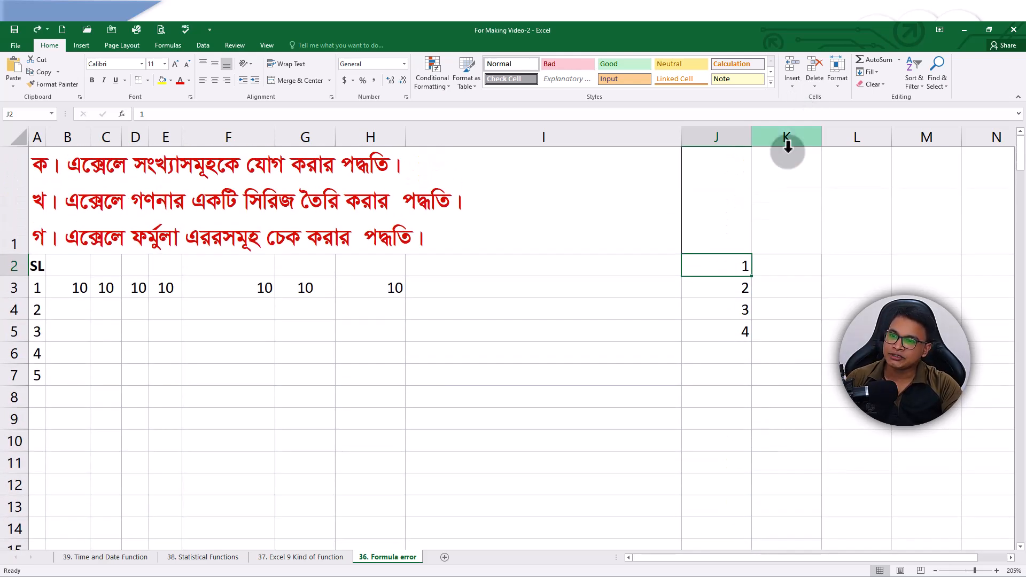
# - Fill column J from J2 with a linear series in columns using step value 10, and undo the column J entries
pyautogui.click(878, 72)
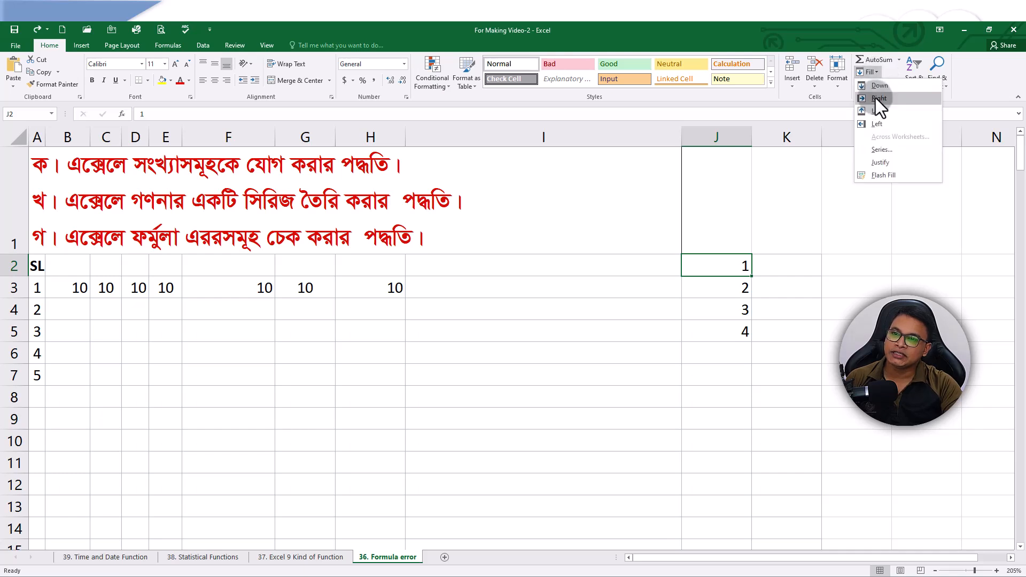
pyautogui.click(891, 155)
pyautogui.click(817, 152)
pyautogui.click(852, 202)
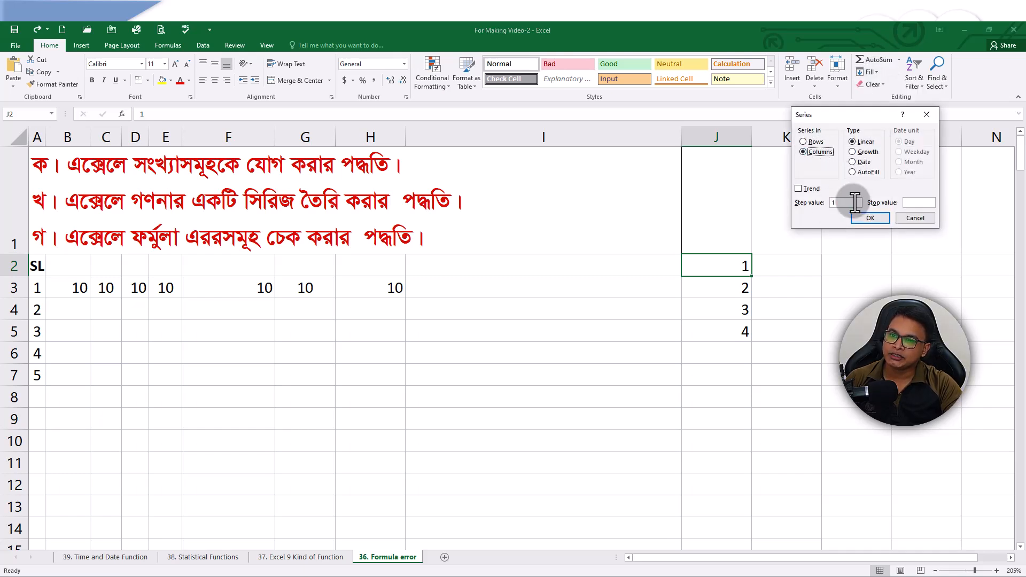
pyautogui.write('10')
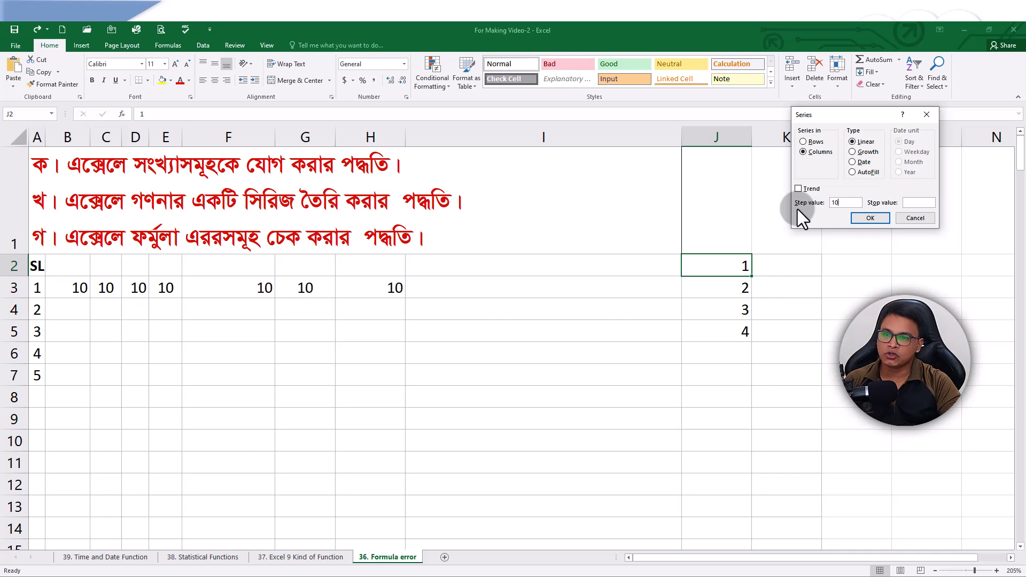
pyautogui.click(914, 204)
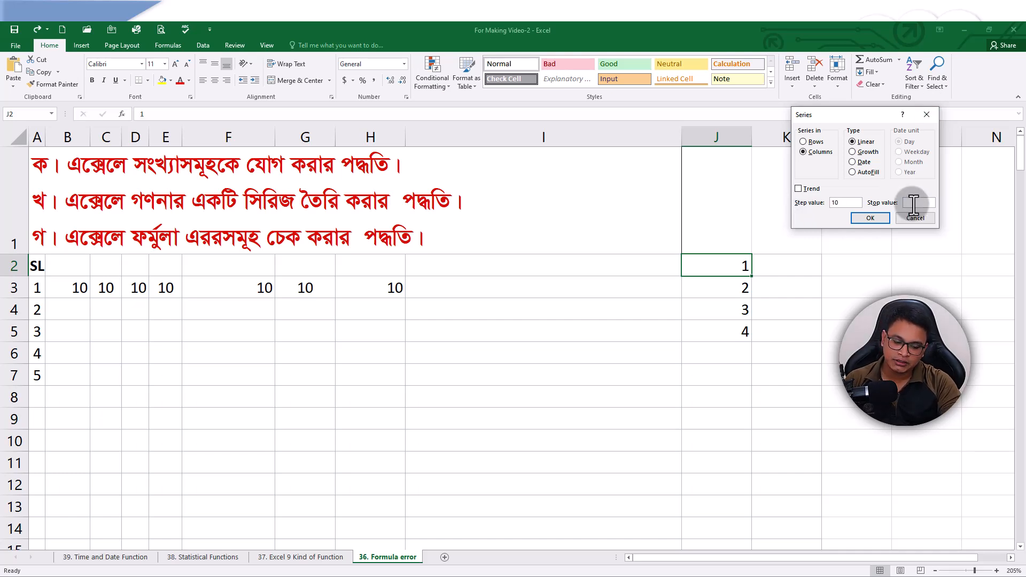
pyautogui.click(871, 218)
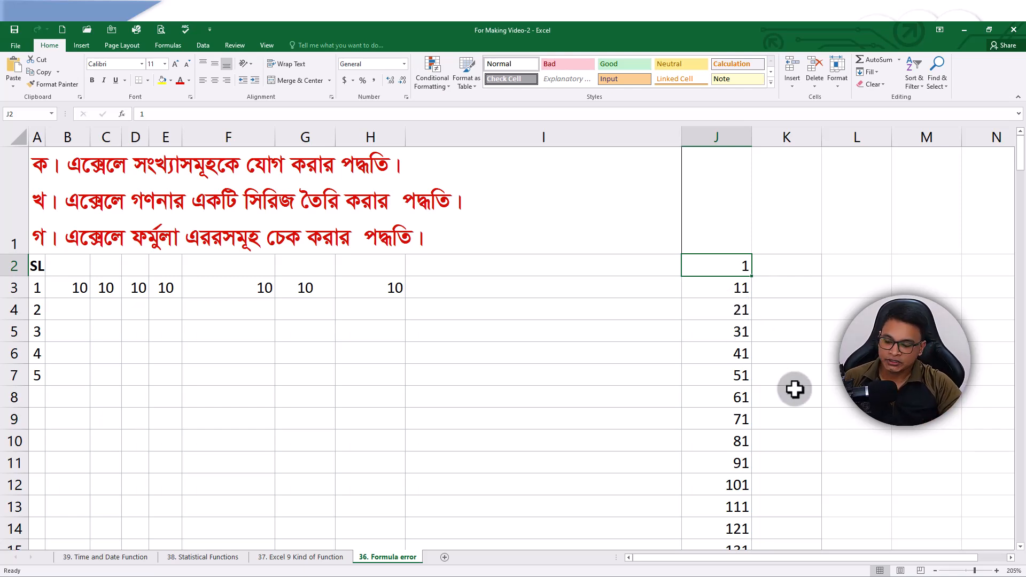
pyautogui.hotkey('ctrl', 'z')
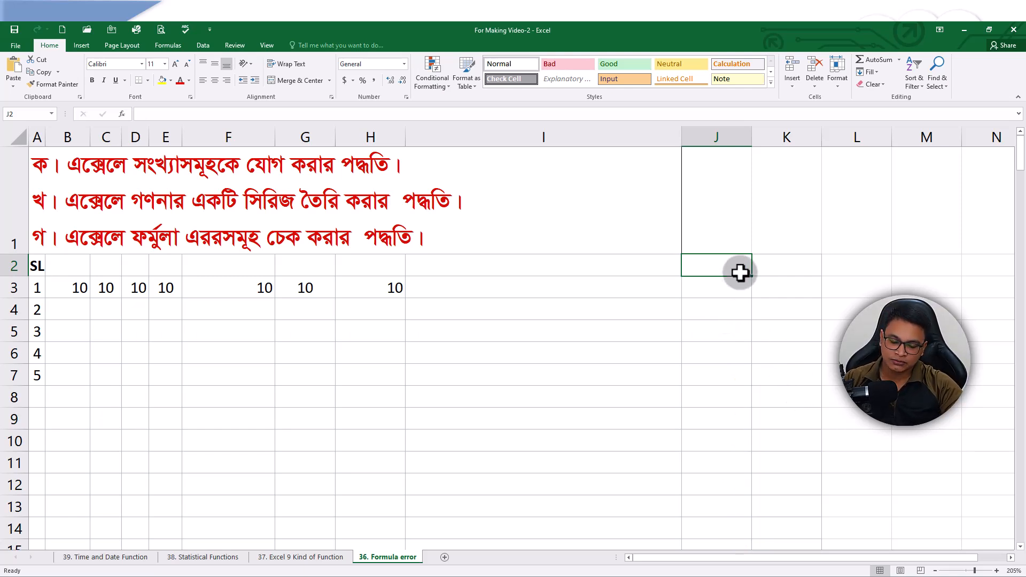
# - Enter 440, 450 and 460 down cells J2 to J4
pyautogui.write('440')
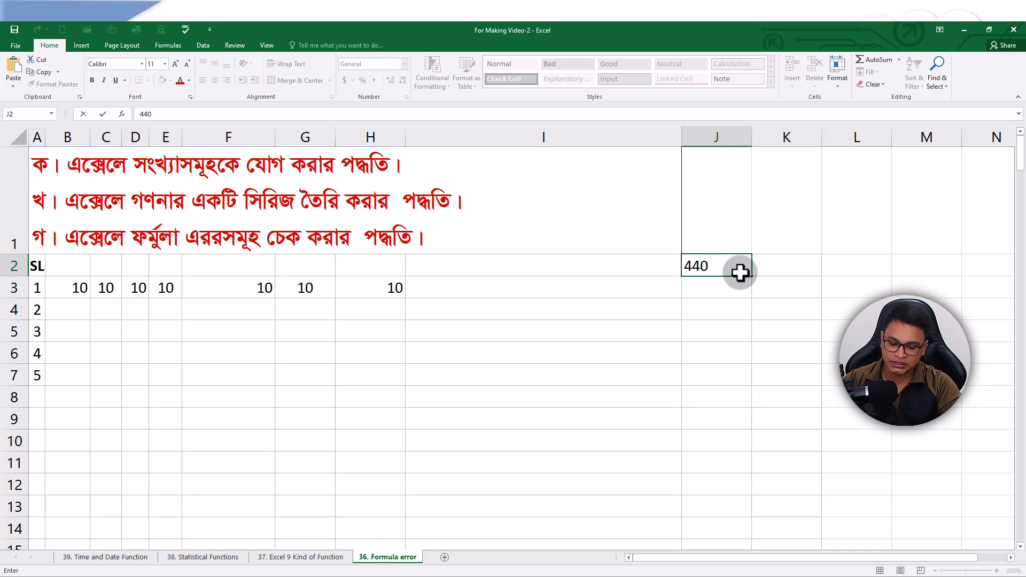
pyautogui.press('Return')
pyautogui.write('450')
pyautogui.press('Return')
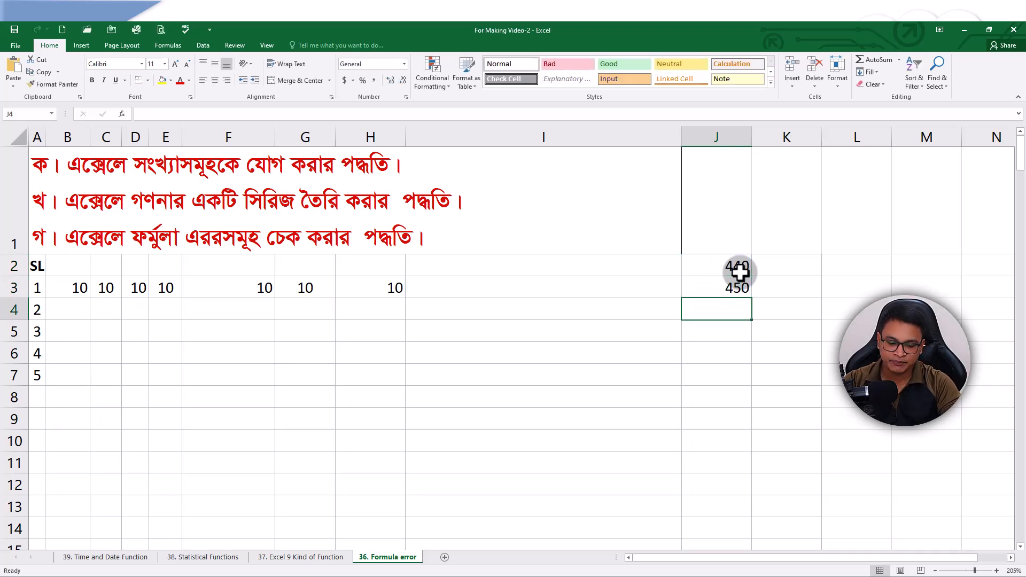
pyautogui.write('460')
pyautogui.click(779, 327)
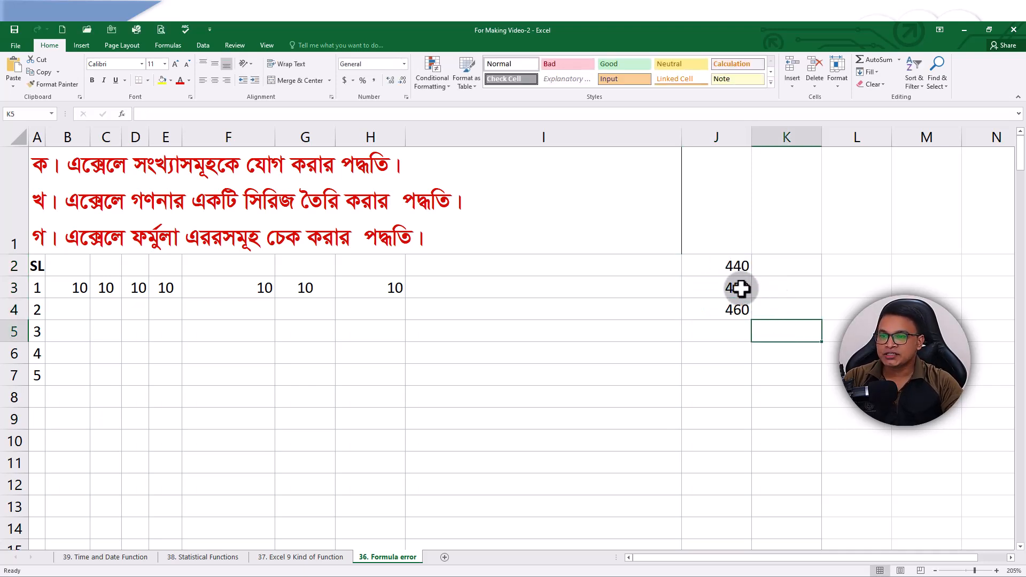
# - Extend the series in J2:J4 down column J to row 23 with AutoFill, and clear the whole filled range
pyautogui.moveTo(736, 267); pyautogui.dragTo(736, 302)
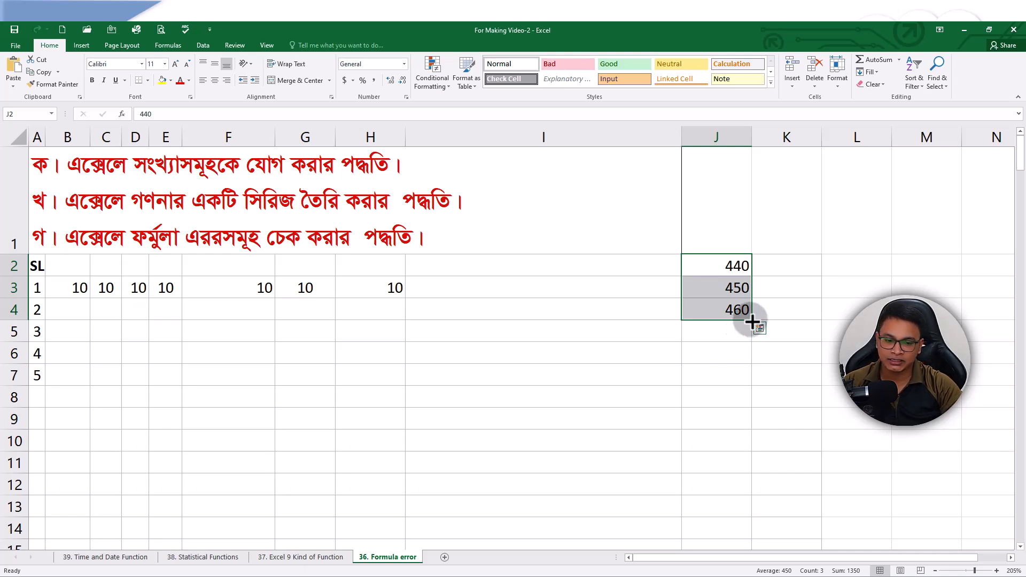
pyautogui.moveTo(752, 321); pyautogui.dragTo(707, 407)
pyautogui.scroll(2, 707, 407)
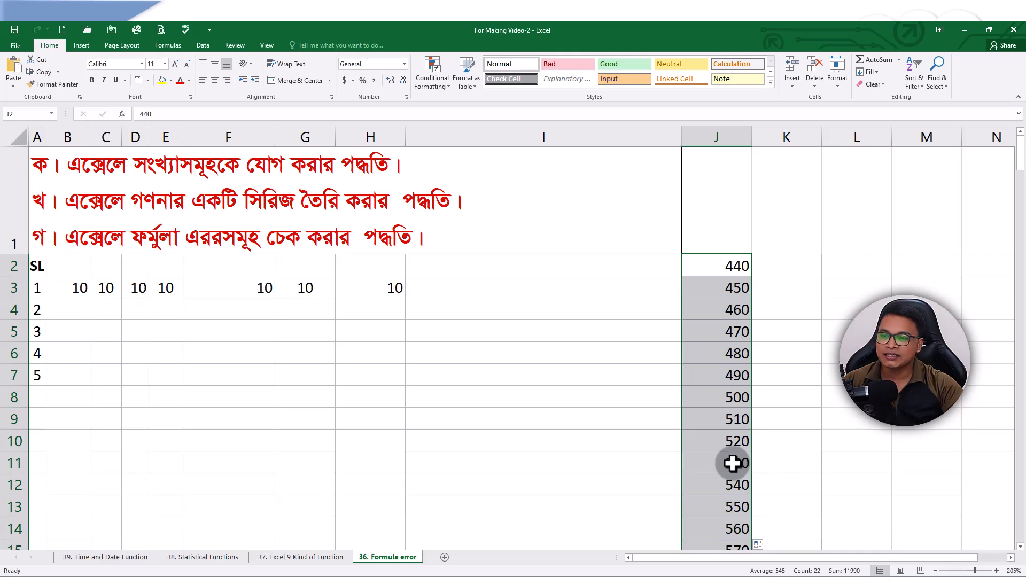
pyautogui.scroll(-1, 732, 463)
pyautogui.scroll(1, 729, 430)
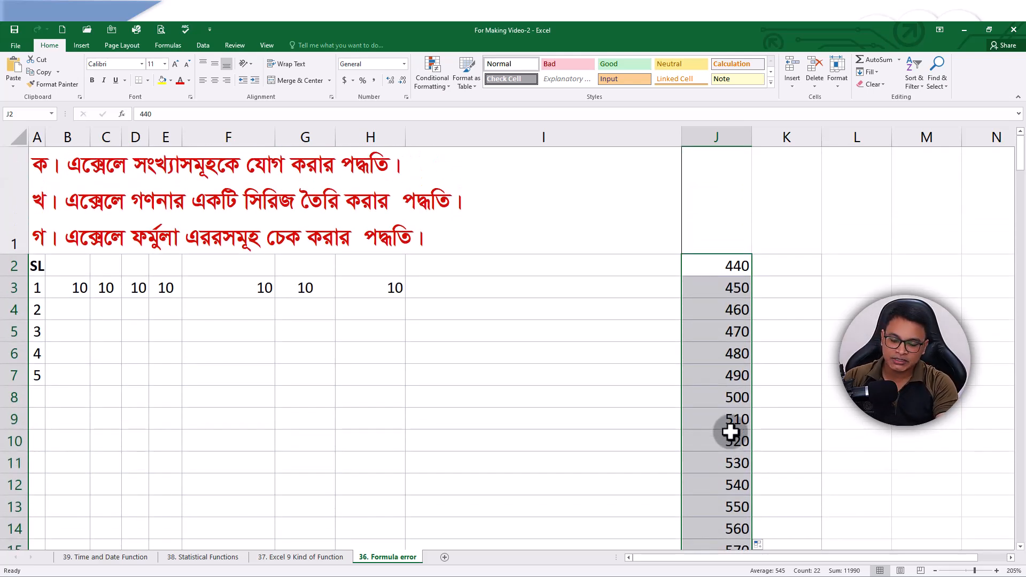
pyautogui.press('Delete')
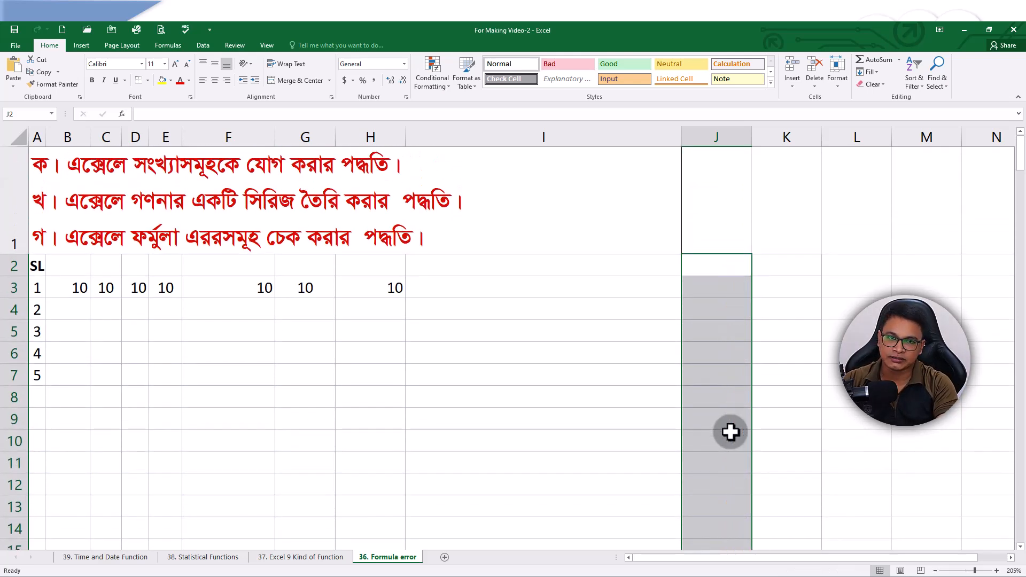
pyautogui.click(716, 353)
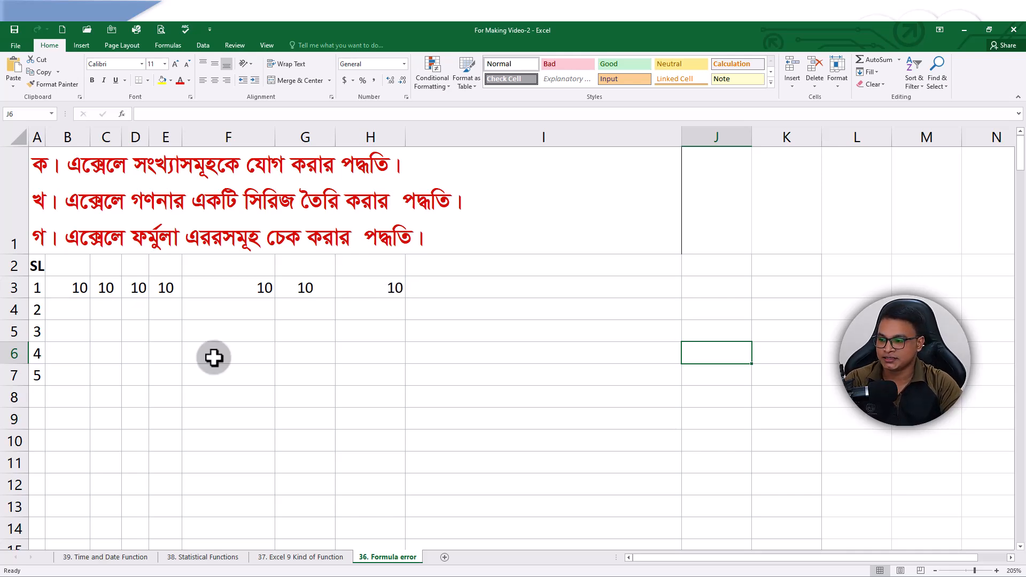
# - Switch to the sheet "37. Excel 9 Kind of Function" and look over its list of function categories
pyautogui.click(308, 556)
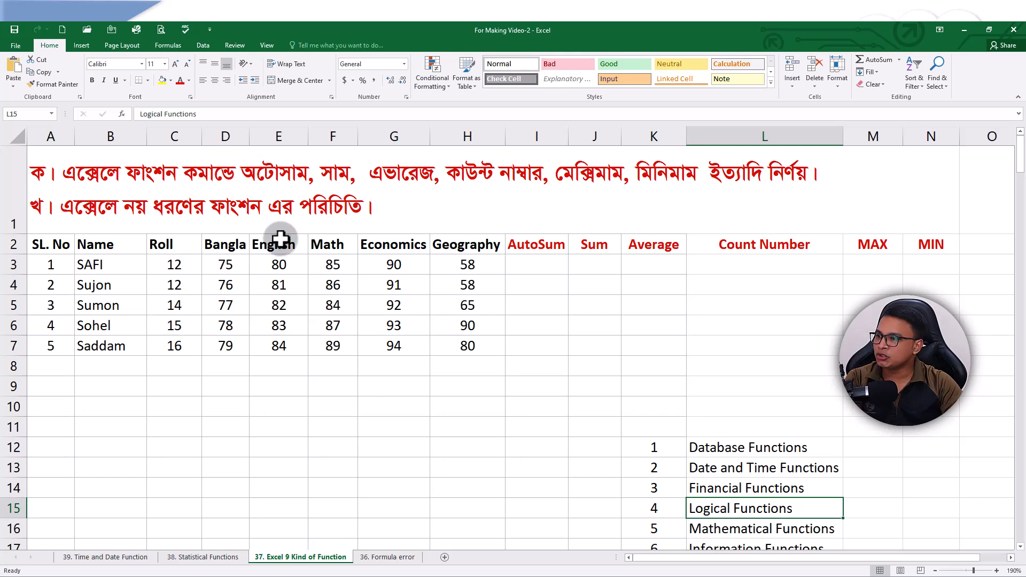
pyautogui.scroll(-2, 763, 421)
pyautogui.scroll(2, 763, 422)
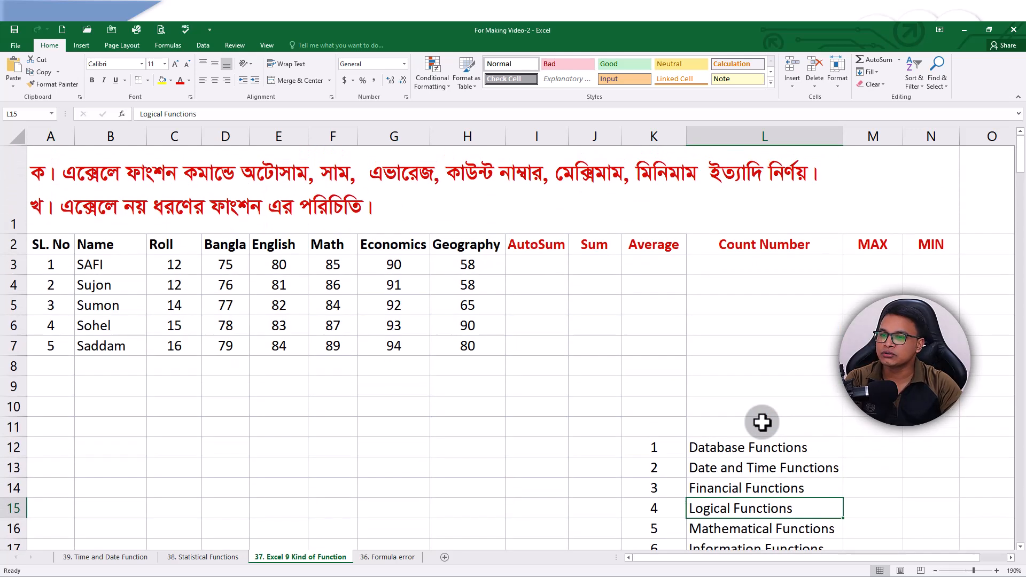